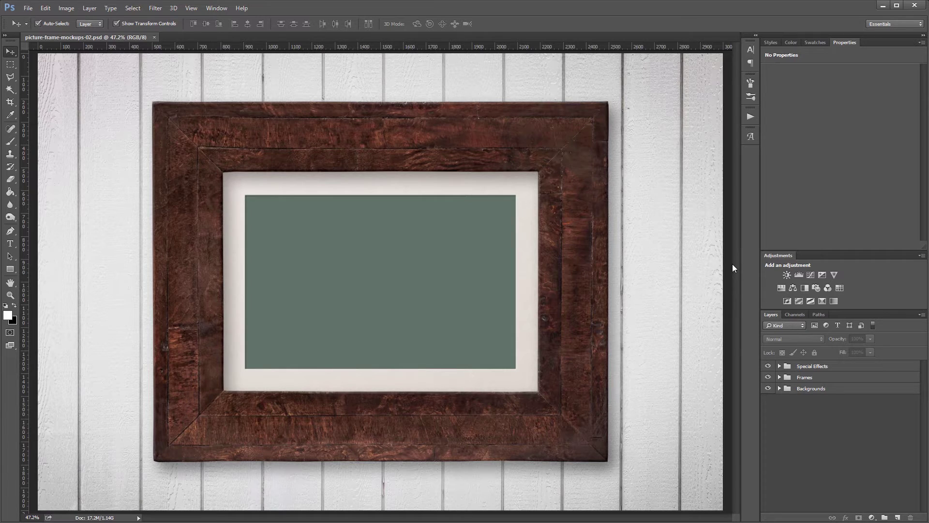
# - Expand the Frames group and preview Frames 02 through 05 in place of Frame 01
pyautogui.click(779, 378)
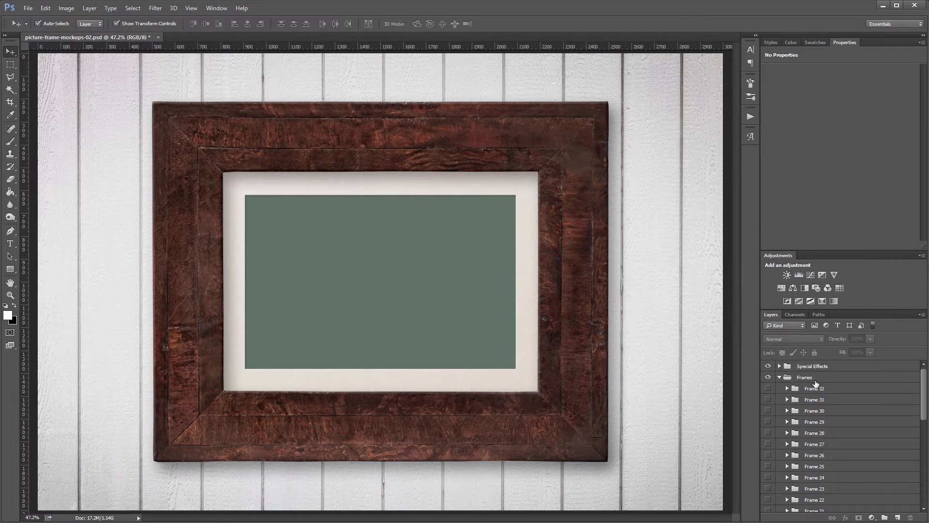
pyautogui.scroll(-2, 825, 399)
pyautogui.scroll(-6, 825, 399)
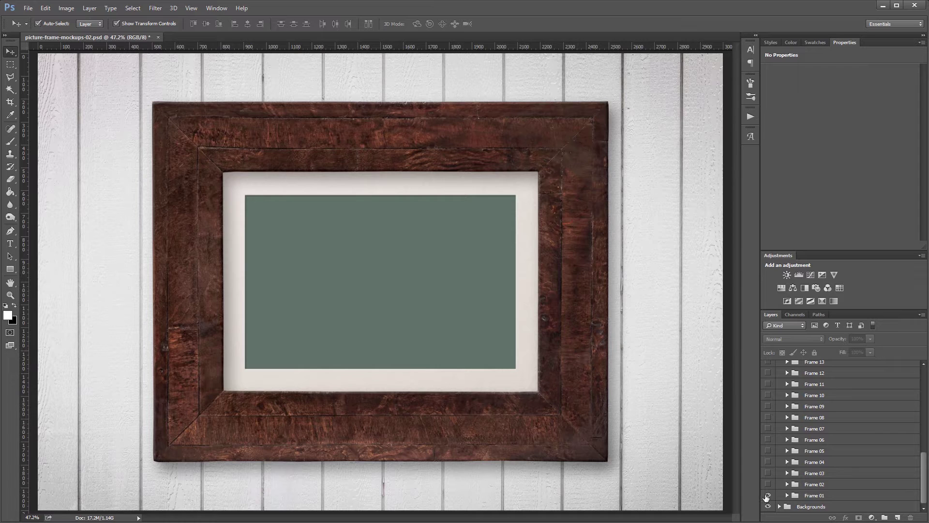
pyautogui.click(767, 495)
pyautogui.click(767, 484)
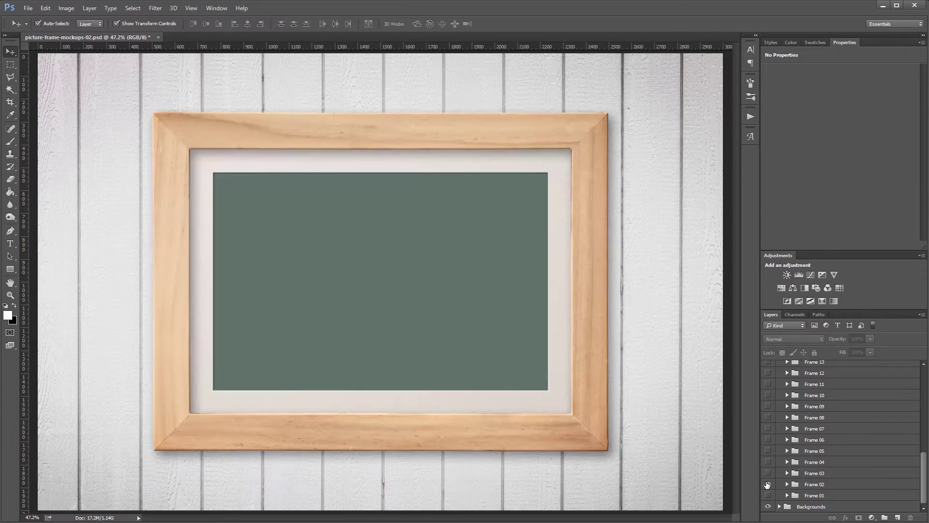
pyautogui.click(767, 483)
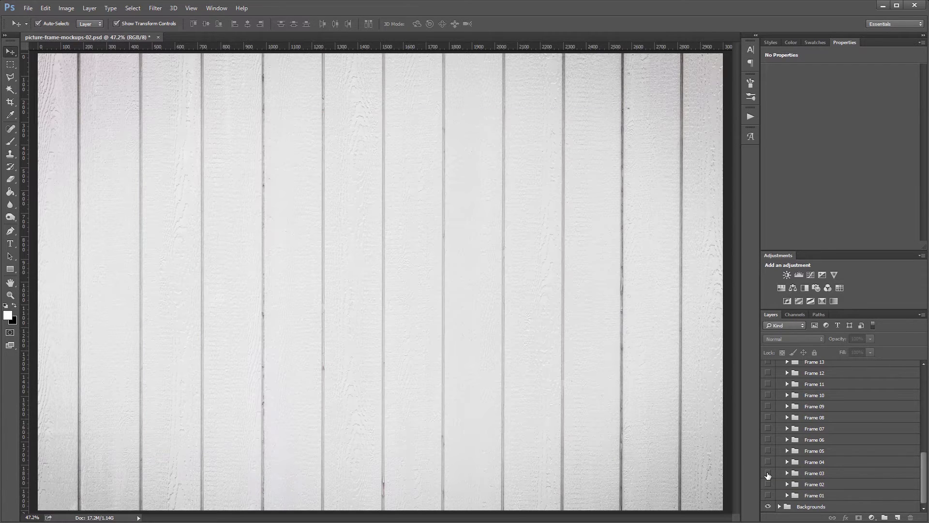
pyautogui.click(768, 473)
pyautogui.click(768, 474)
pyautogui.click(768, 463)
pyautogui.click(768, 462)
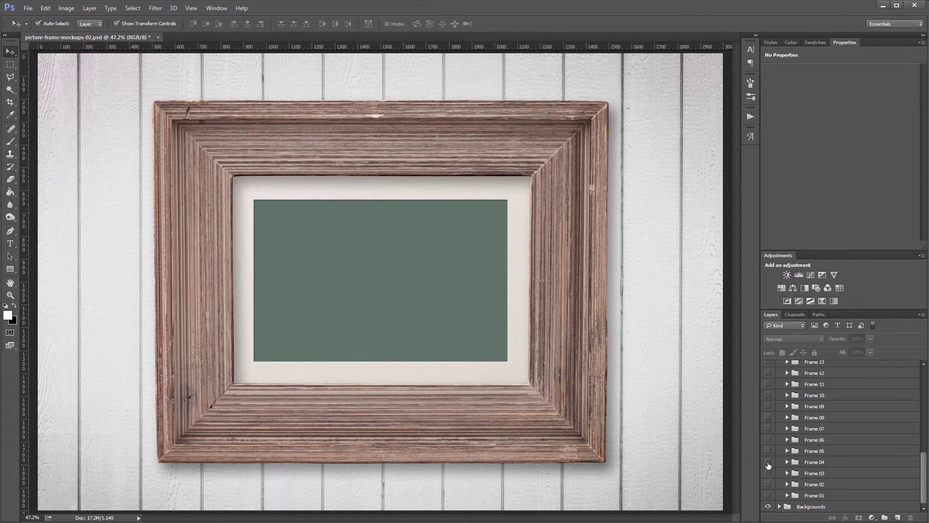
pyautogui.click(768, 451)
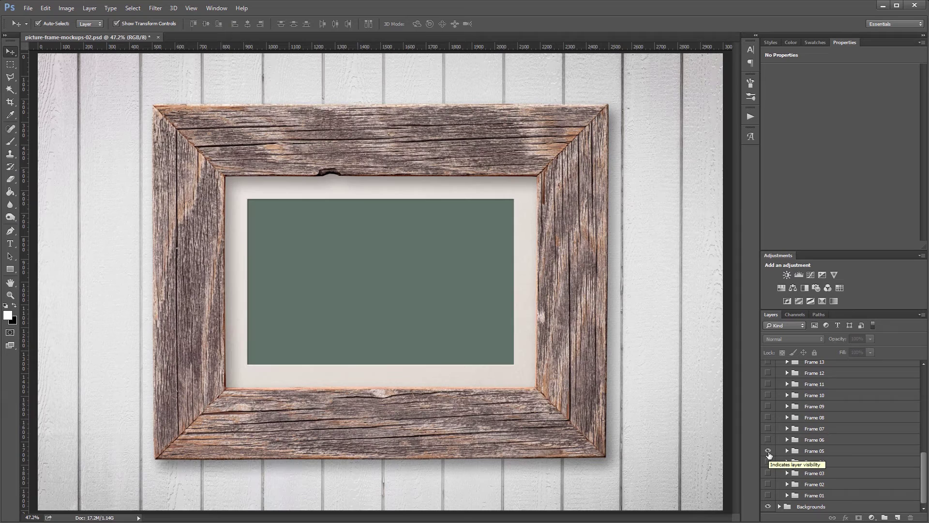
pyautogui.click(768, 451)
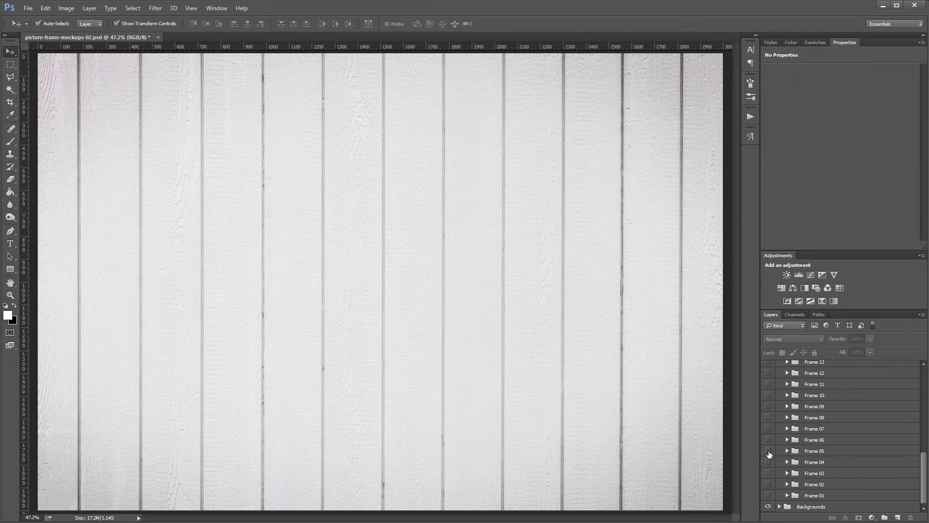
# - Preview the red Frame 12 and white Frame 17, then restore the dark wood Frame 01
pyautogui.click(766, 372)
pyautogui.click(766, 372)
pyautogui.scroll(3, 786, 411)
pyautogui.click(767, 373)
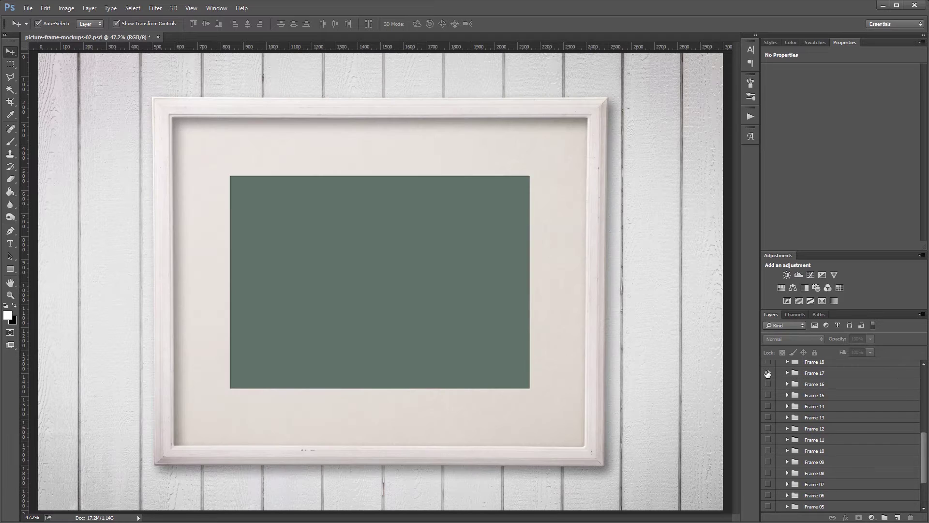
pyautogui.click(767, 373)
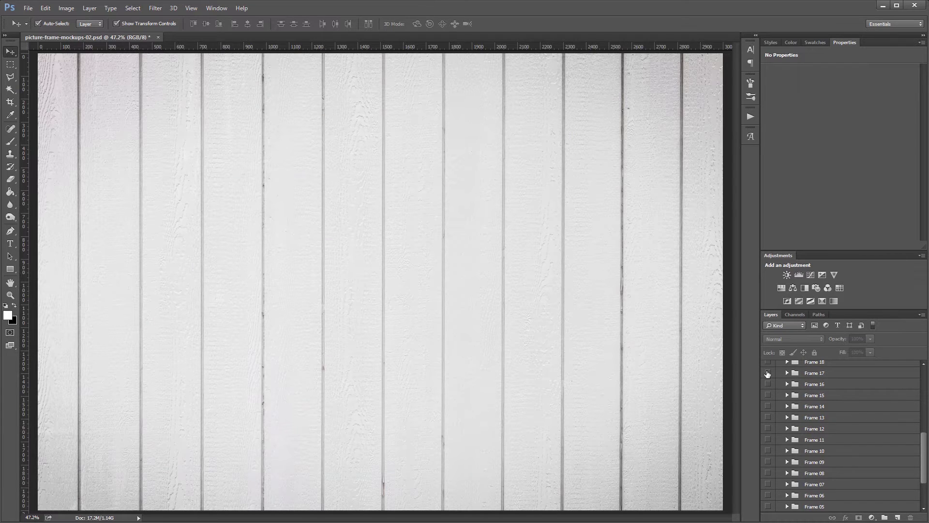
pyautogui.scroll(-3, 781, 446)
pyautogui.click(768, 495)
pyautogui.scroll(12, 774, 436)
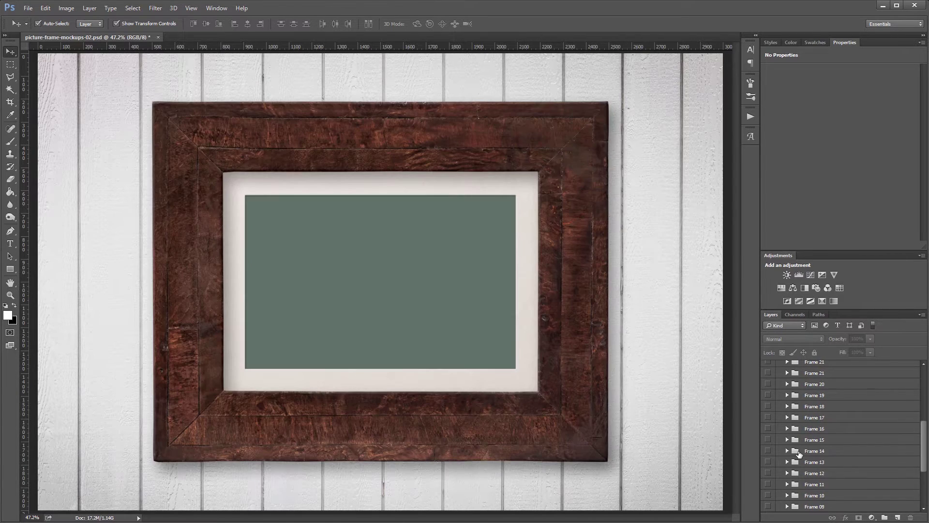
# - Collapse Frames, expand Backgrounds, and hide the white wood-plank Texture 20
pyautogui.click(779, 377)
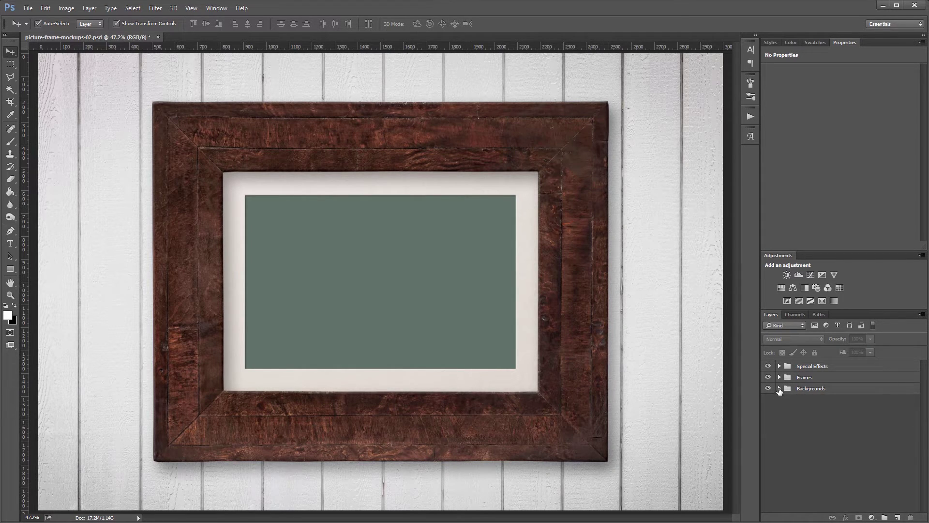
pyautogui.click(779, 388)
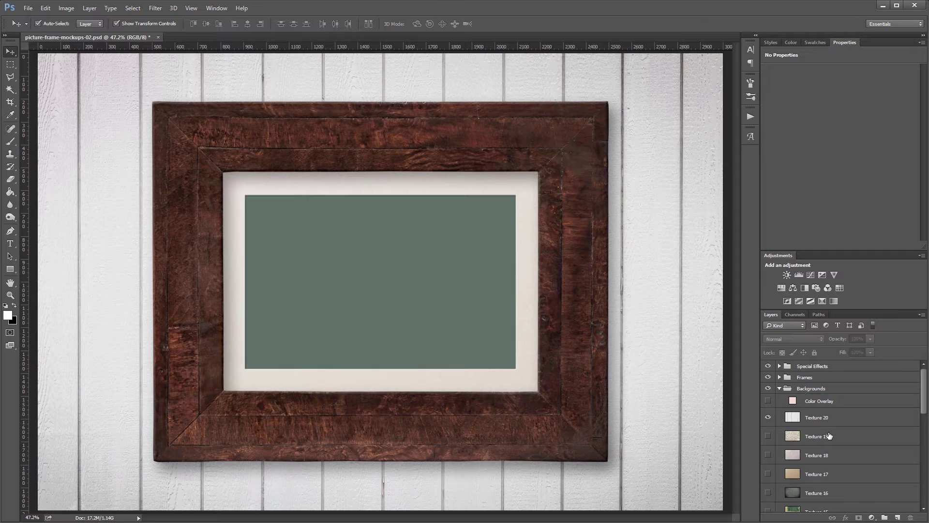
pyautogui.moveTo(924, 385)
pyautogui.mouseDown()
pyautogui.moveTo(919, 476)
pyautogui.moveTo(928, 380)
pyautogui.mouseUp()
pyautogui.click(768, 417)
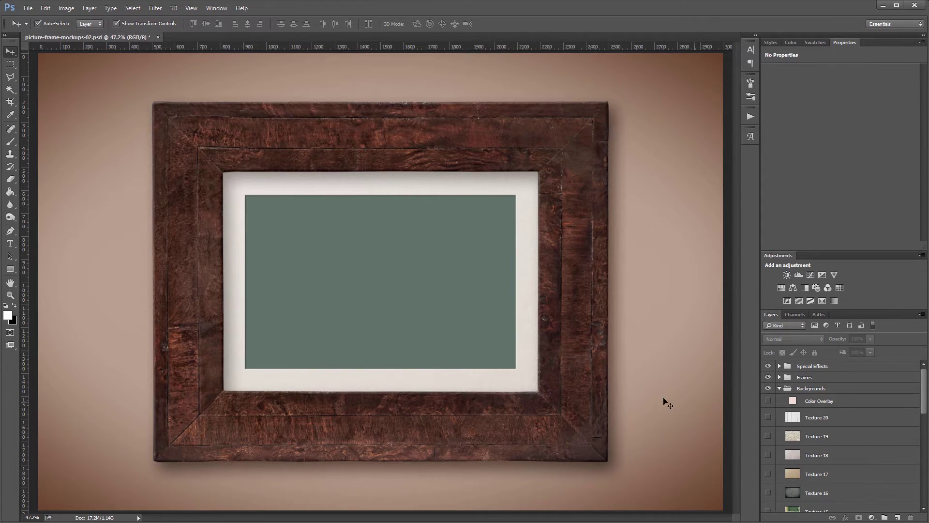
pyautogui.moveTo(923, 392); pyautogui.dragTo(925, 488)
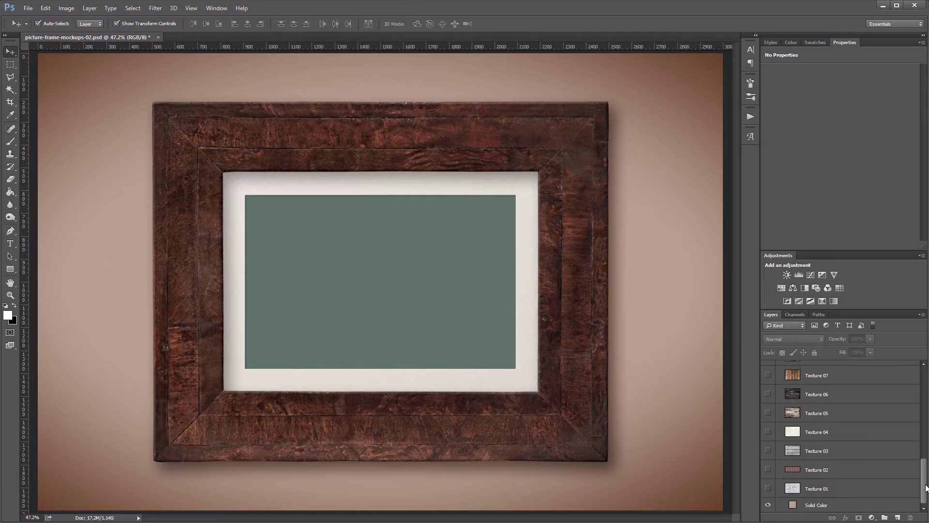
# - Try light peach and greyish beige Solid Color fills, then cancel the colour change
pyautogui.doubleClick(792, 505)
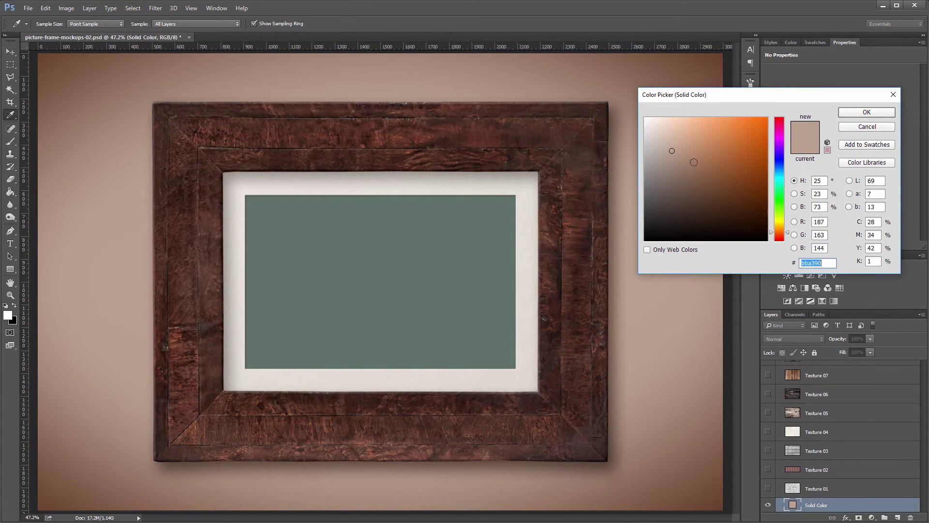
pyautogui.click(694, 162)
pyautogui.click(701, 197)
pyautogui.click(665, 125)
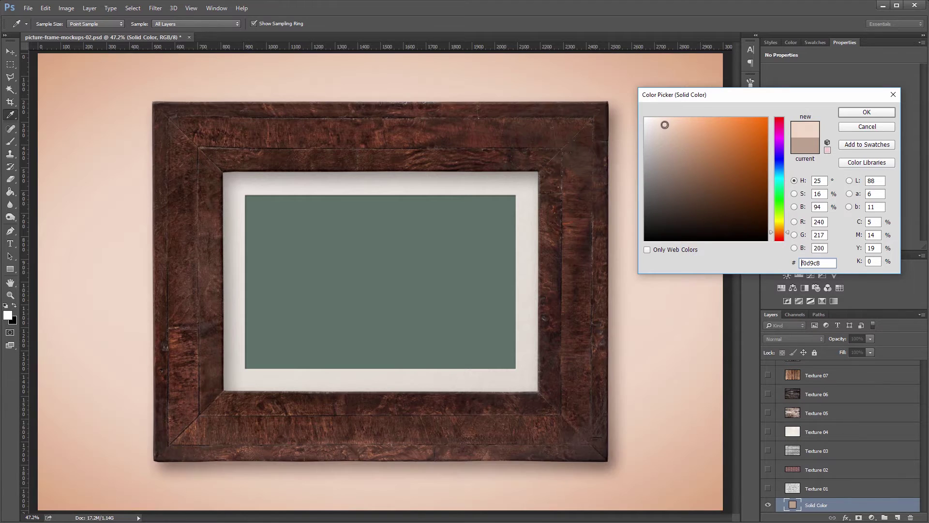
pyautogui.click(660, 141)
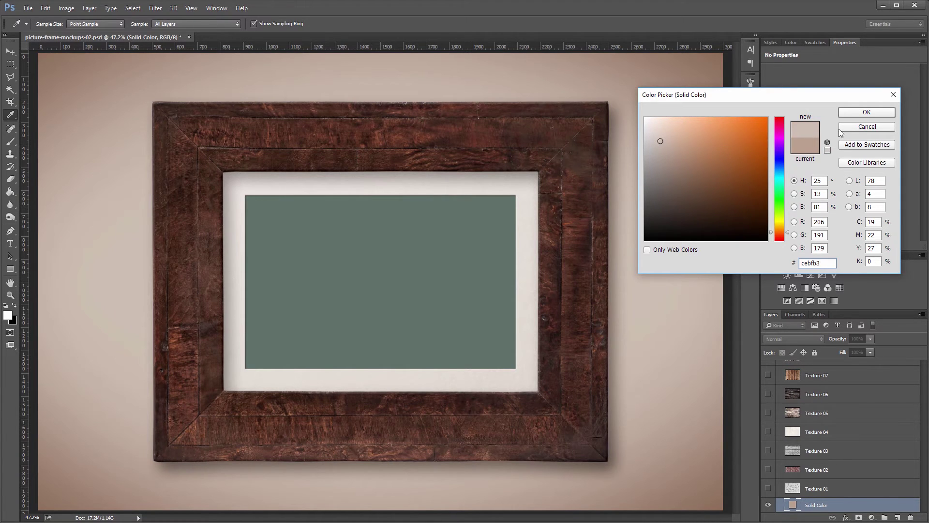
pyautogui.click(858, 127)
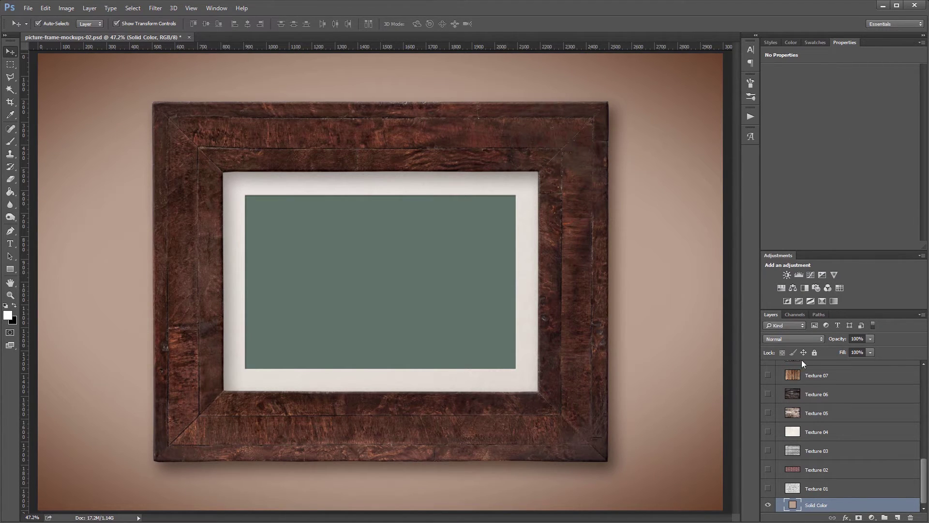
# - Switch on Textures 01 through 04, ending on the cream parchment backdrop
pyautogui.click(768, 488)
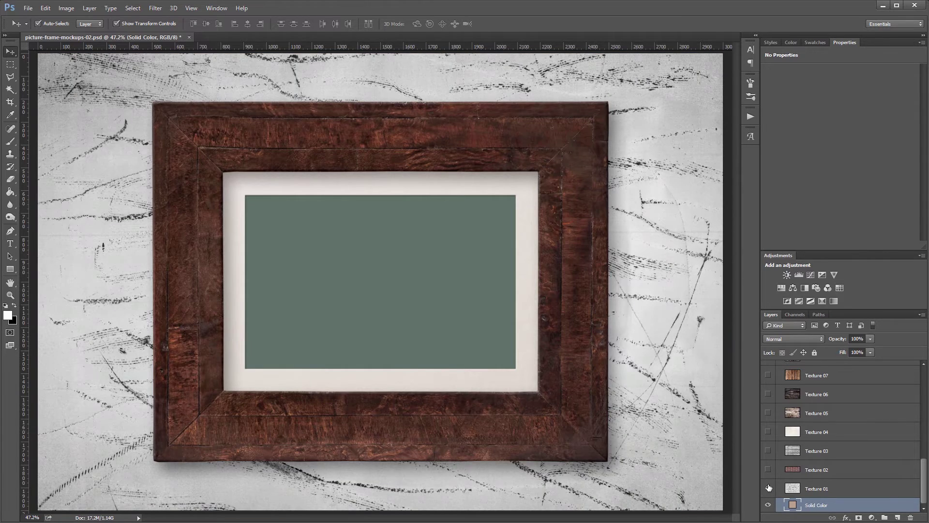
pyautogui.click(767, 469)
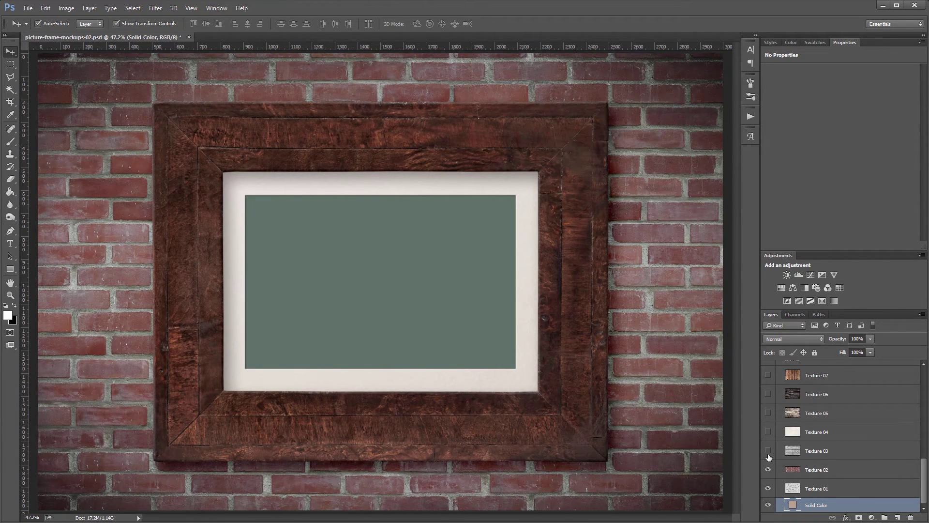
pyautogui.click(768, 450)
pyautogui.click(767, 432)
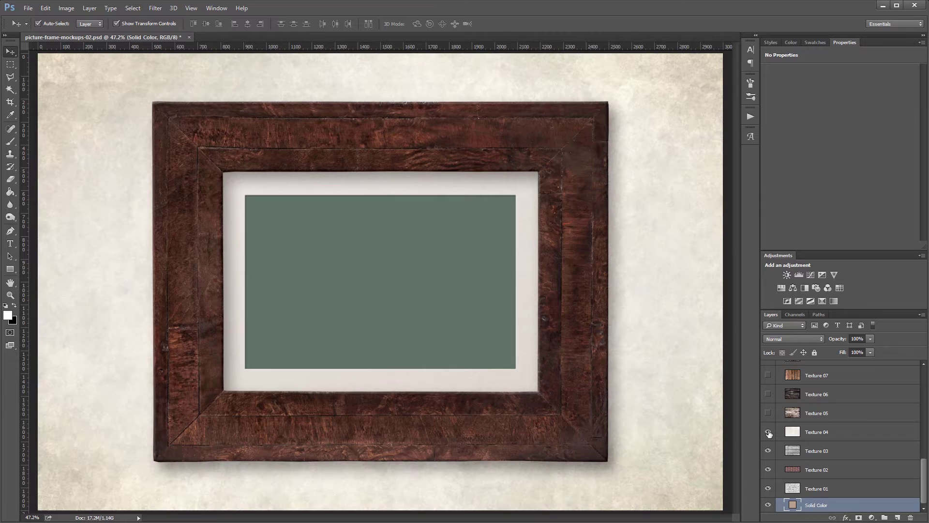
pyautogui.scroll(3, 822, 450)
pyautogui.scroll(6, 825, 454)
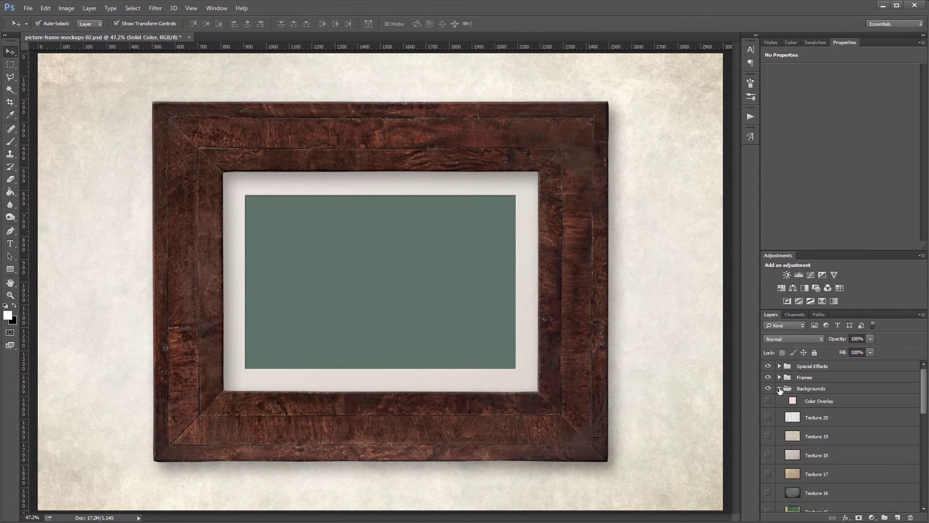
# - Open Frame 01 inside the Frames group and select its Artwork placeholder layer
pyautogui.click(779, 389)
pyautogui.click(779, 377)
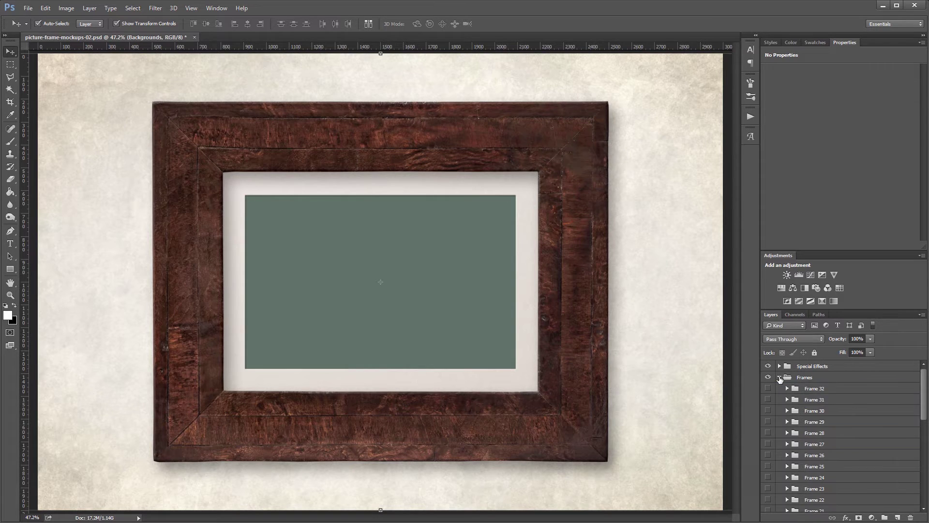
pyautogui.scroll(-7, 832, 450)
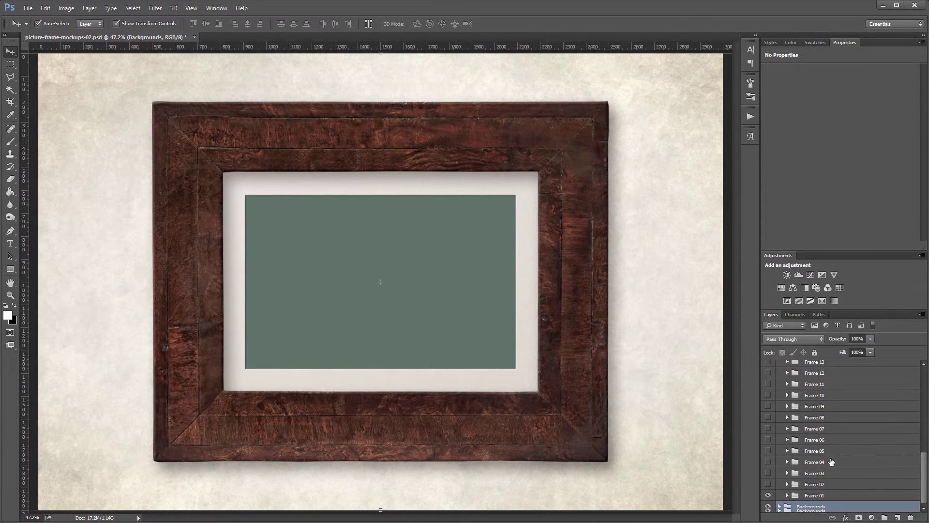
pyautogui.click(787, 495)
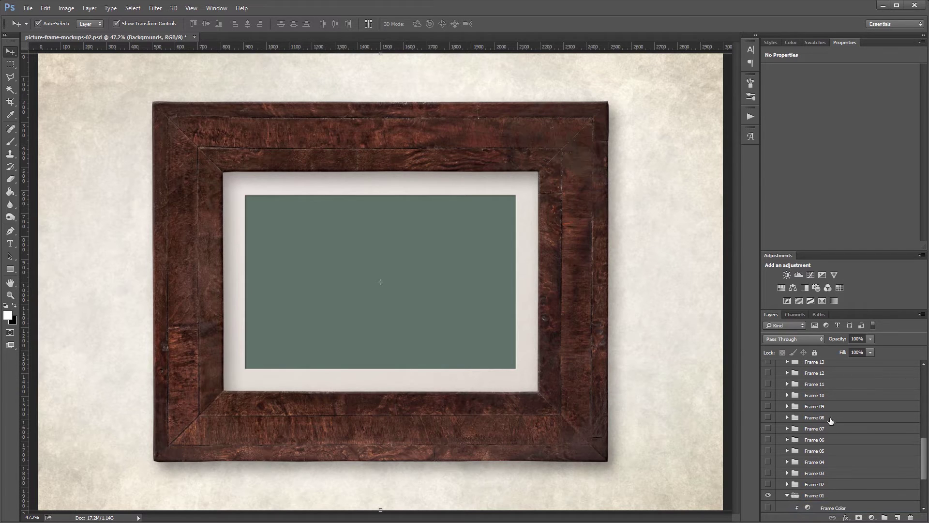
pyautogui.scroll(-3, 832, 425)
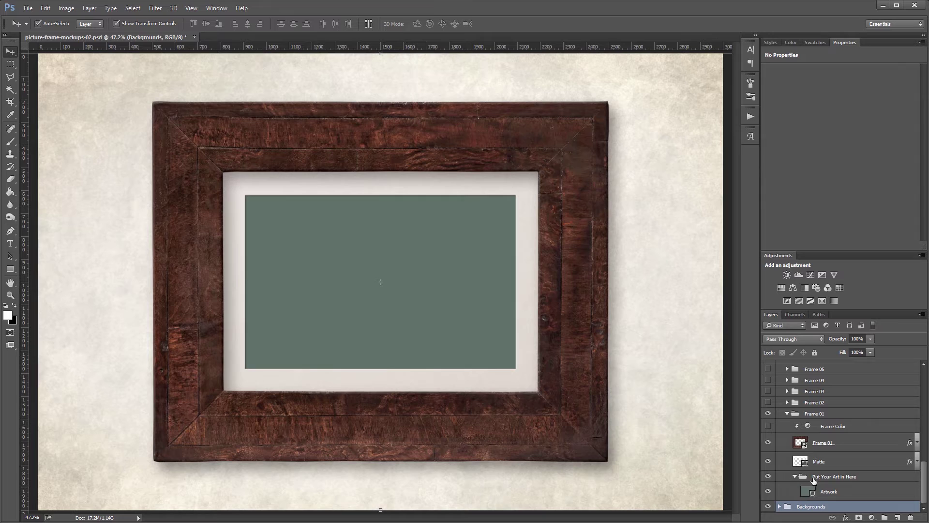
pyautogui.click(835, 492)
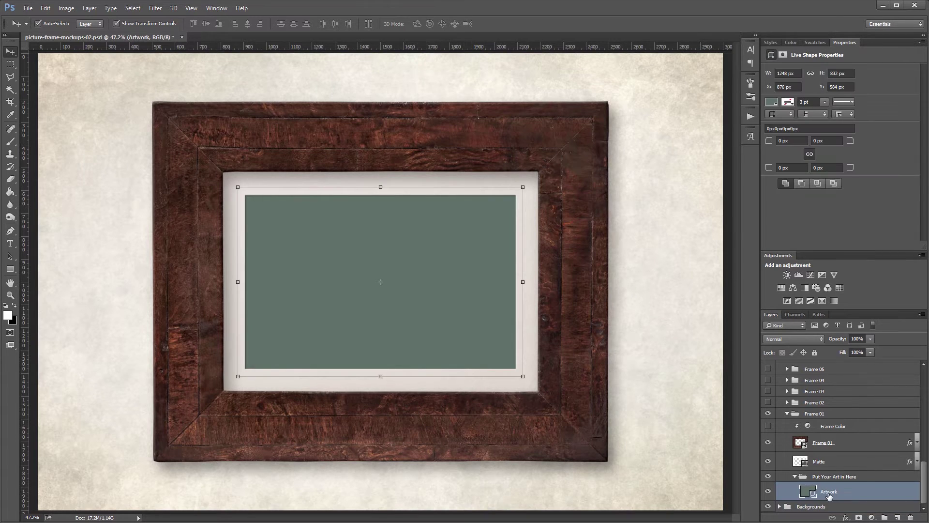
# - Place IMG_0442.jpg from Explorer and scale it down to fit the matte opening
pyautogui.hotkey('alt', 'Tab')
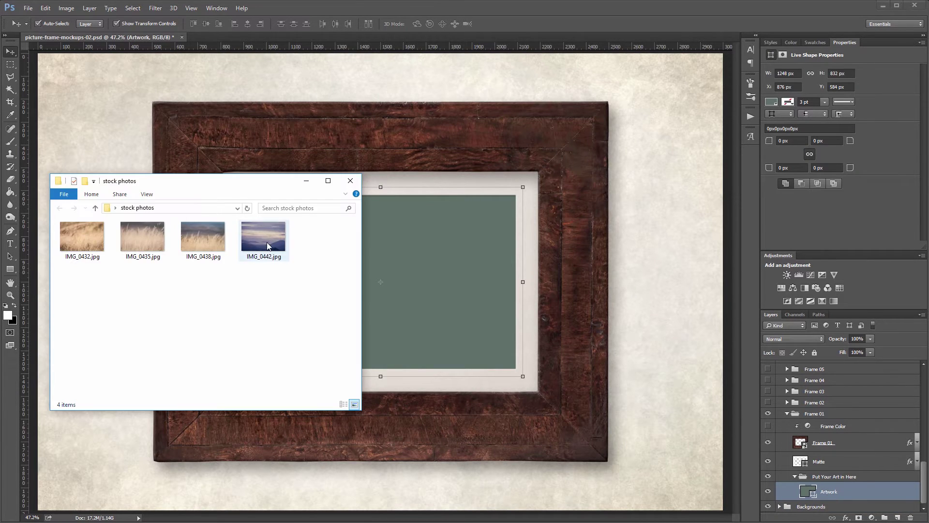
pyautogui.moveTo(266, 242); pyautogui.dragTo(416, 278)
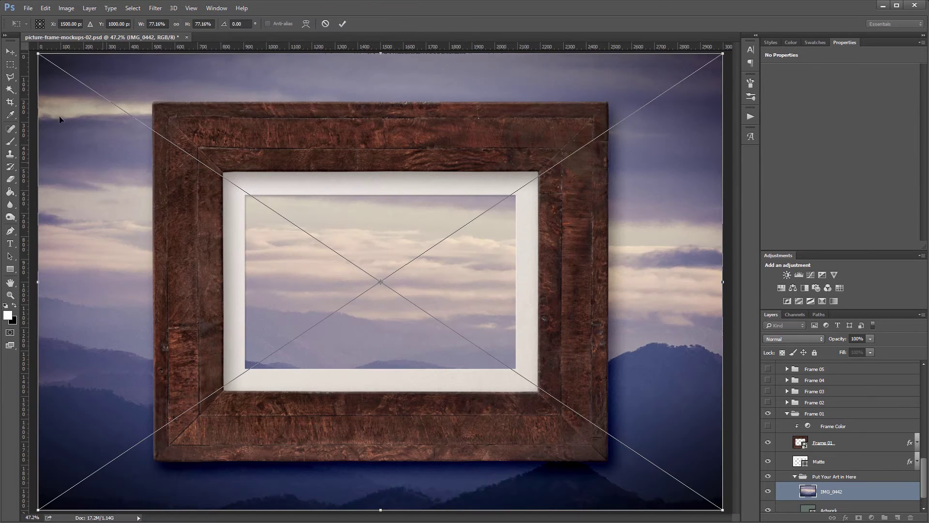
pyautogui.moveTo(38, 53); pyautogui.dragTo(230, 201)
pyautogui.press('Return')
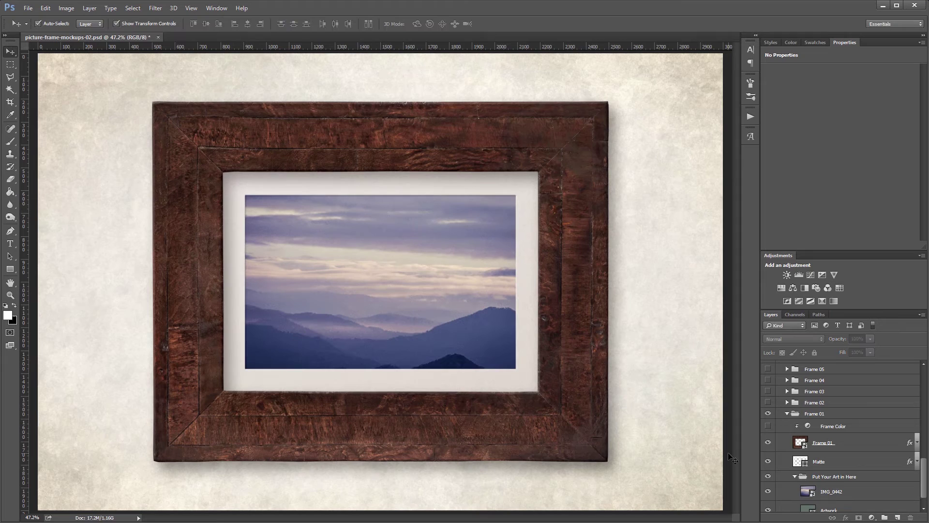
pyautogui.doubleClick(800, 461)
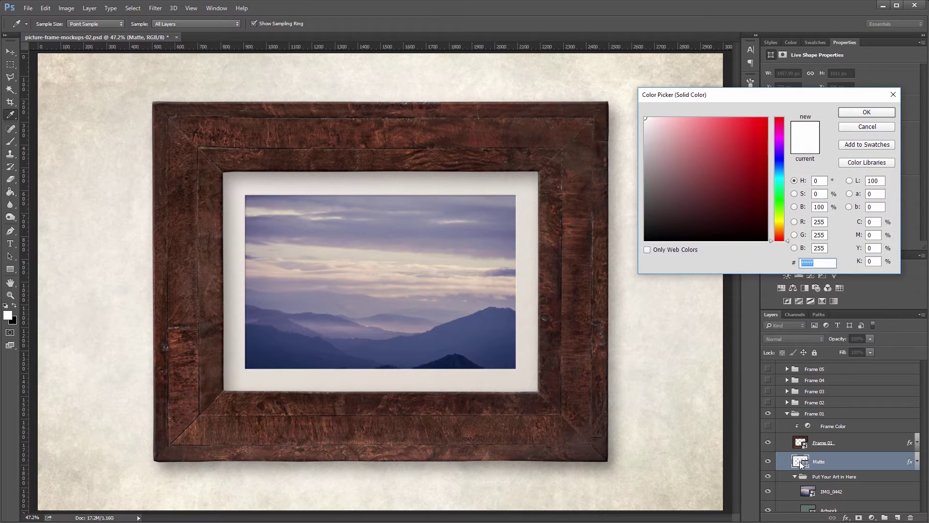
pyautogui.click(698, 135)
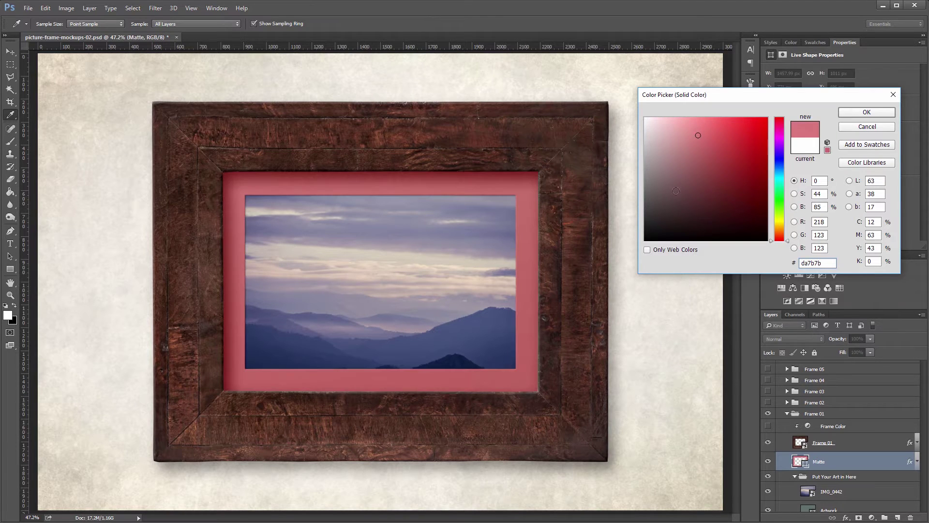
pyautogui.click(675, 191)
pyautogui.click(681, 151)
pyautogui.click(649, 171)
pyautogui.moveTo(649, 172); pyautogui.dragTo(649, 158)
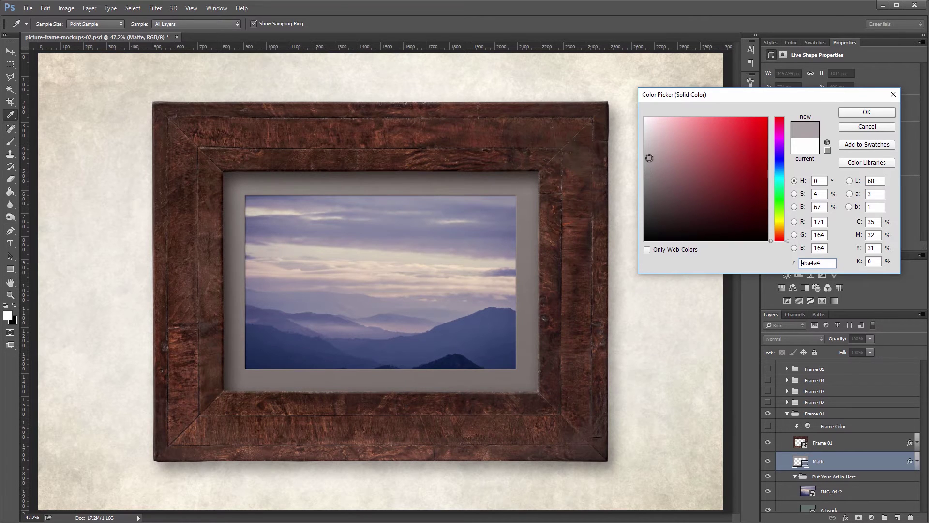
pyautogui.click(867, 127)
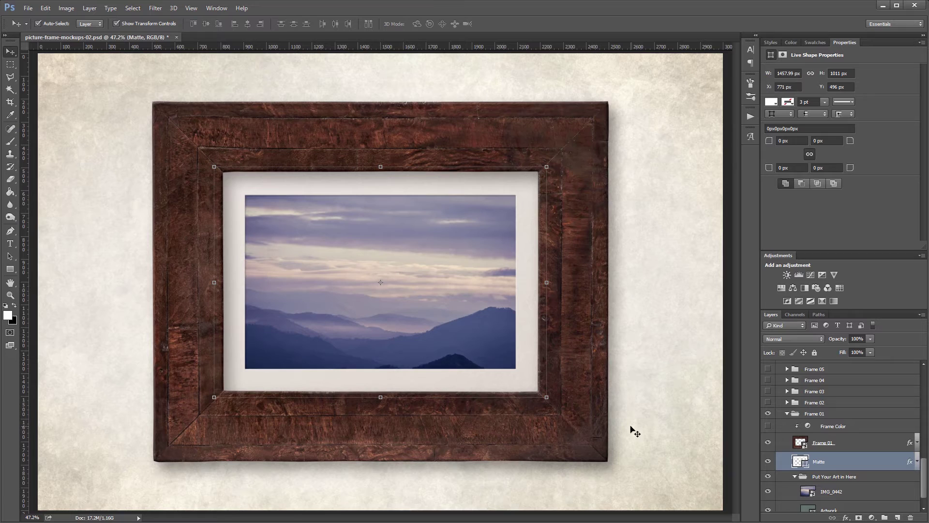
# - Turn on the Frame Color Hue/Saturation layer and set Hue 160 and Lightness +7
pyautogui.click(844, 428)
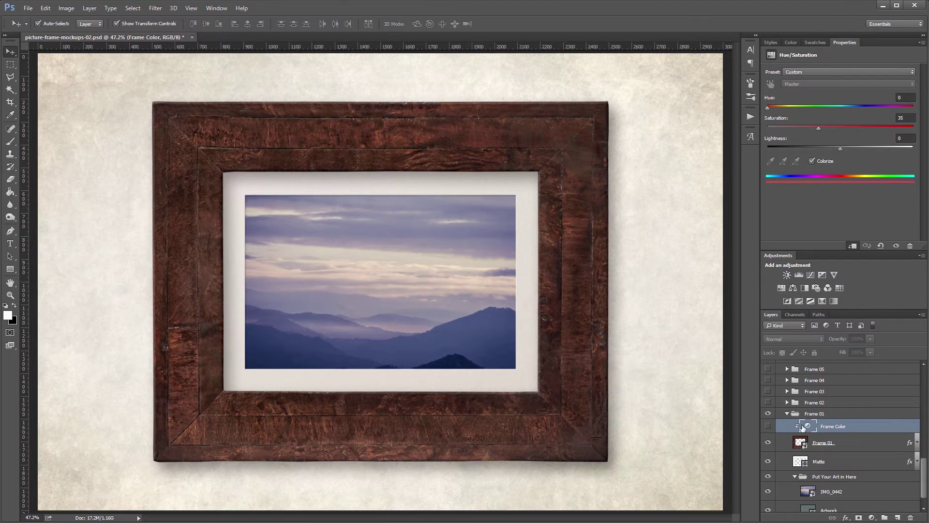
pyautogui.click(767, 426)
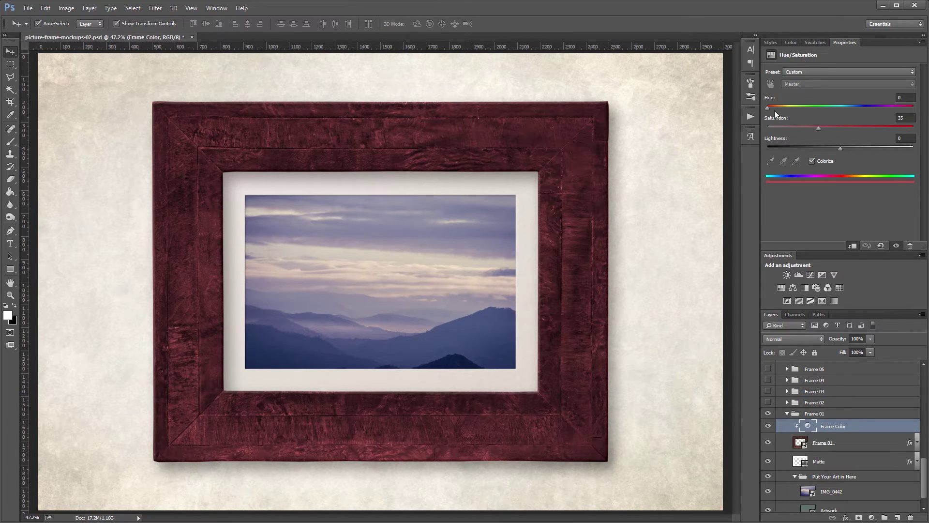
pyautogui.moveTo(773, 108); pyautogui.dragTo(811, 107)
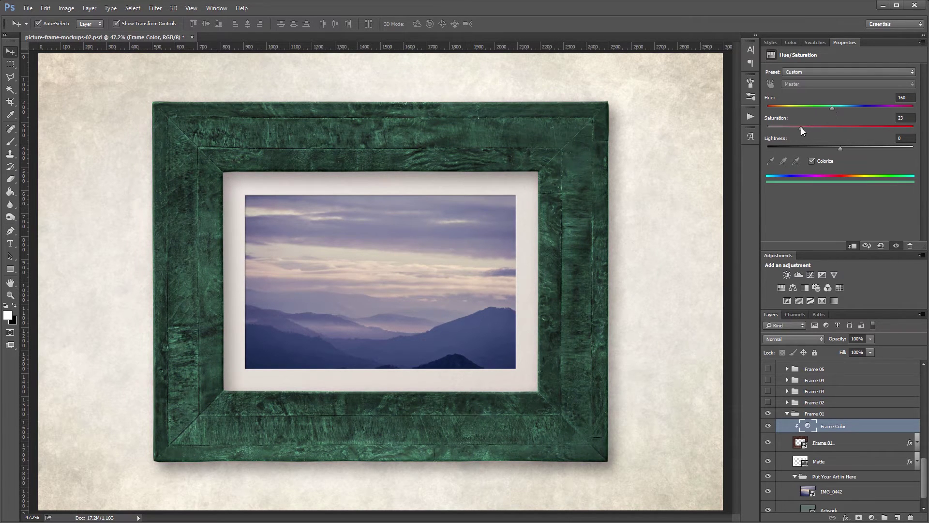
pyautogui.moveTo(839, 147); pyautogui.dragTo(845, 147)
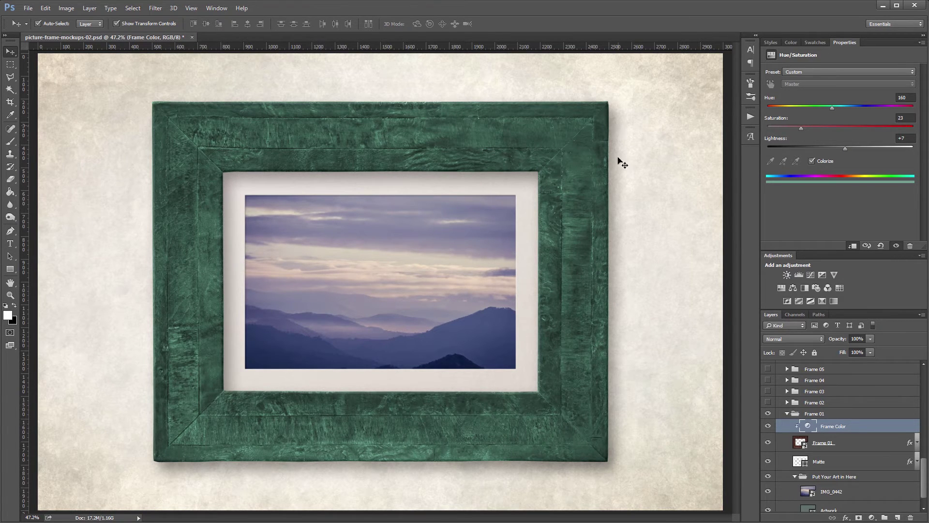
pyautogui.click(831, 442)
pyautogui.click(917, 442)
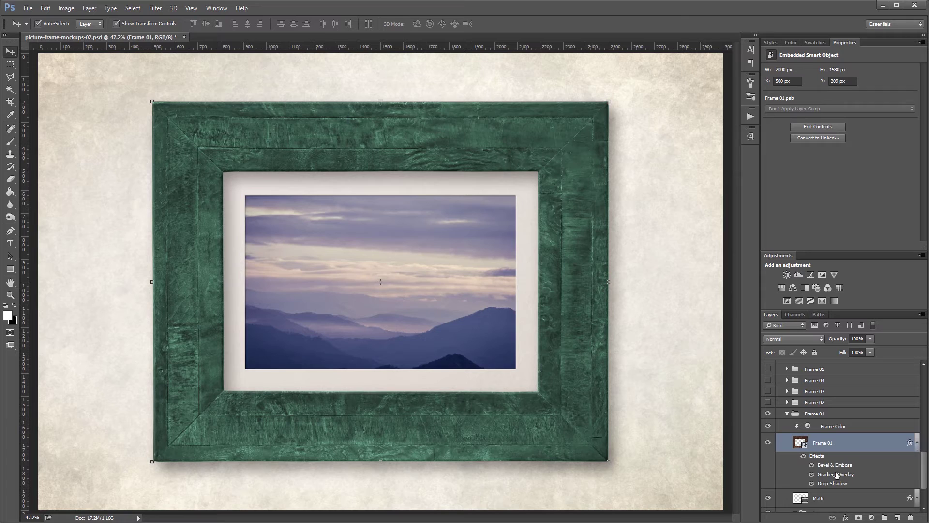
pyautogui.doubleClick(857, 449)
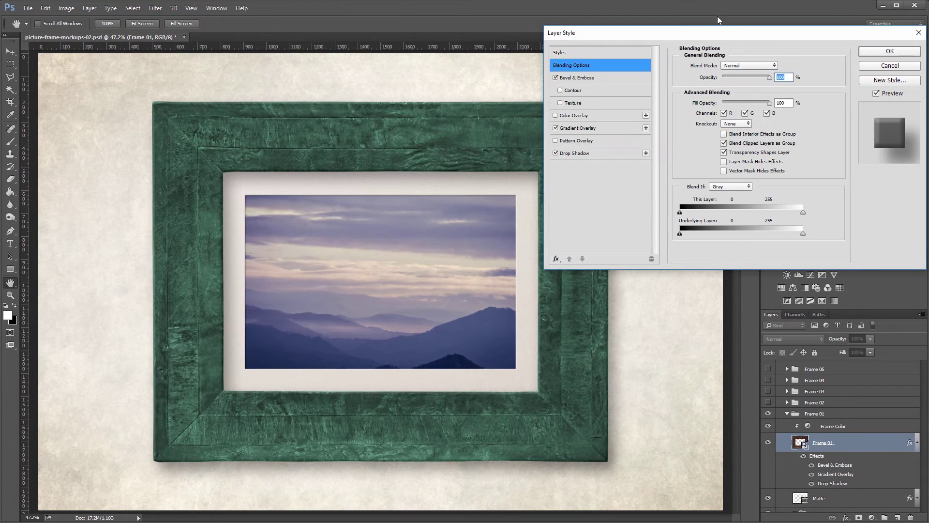
pyautogui.moveTo(729, 38); pyautogui.dragTo(687, 89)
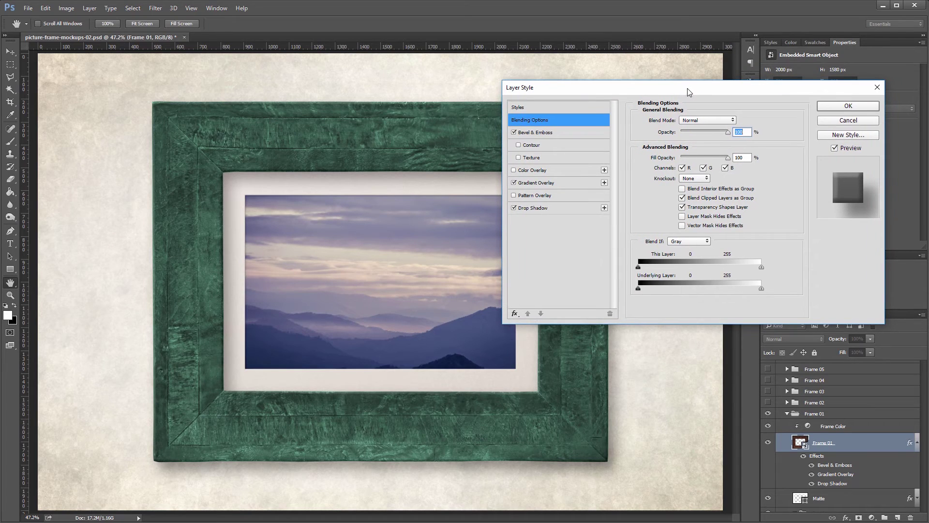
pyautogui.click(568, 137)
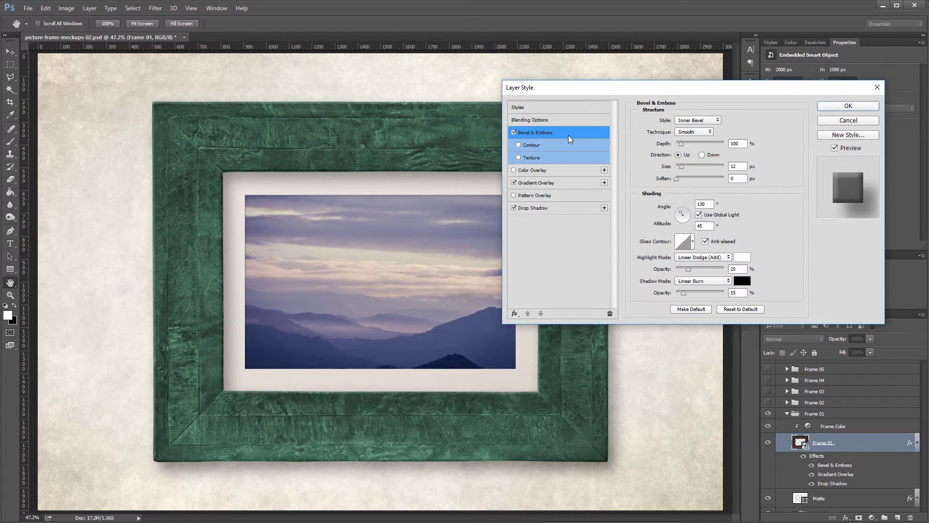
pyautogui.click(542, 183)
pyautogui.click(538, 207)
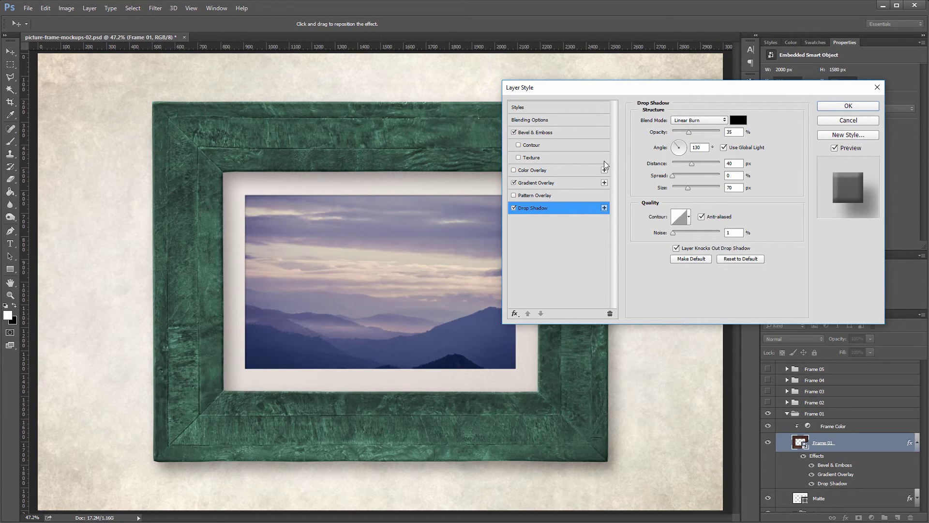
pyautogui.moveTo(680, 145)
pyautogui.mouseDown()
pyautogui.moveTo(685, 158)
pyautogui.moveTo(674, 143)
pyautogui.moveTo(687, 135)
pyautogui.mouseUp()
pyautogui.click(550, 182)
pyautogui.moveTo(688, 136)
pyautogui.mouseDown()
pyautogui.moveTo(696, 136)
pyautogui.moveTo(678, 136)
pyautogui.mouseUp()
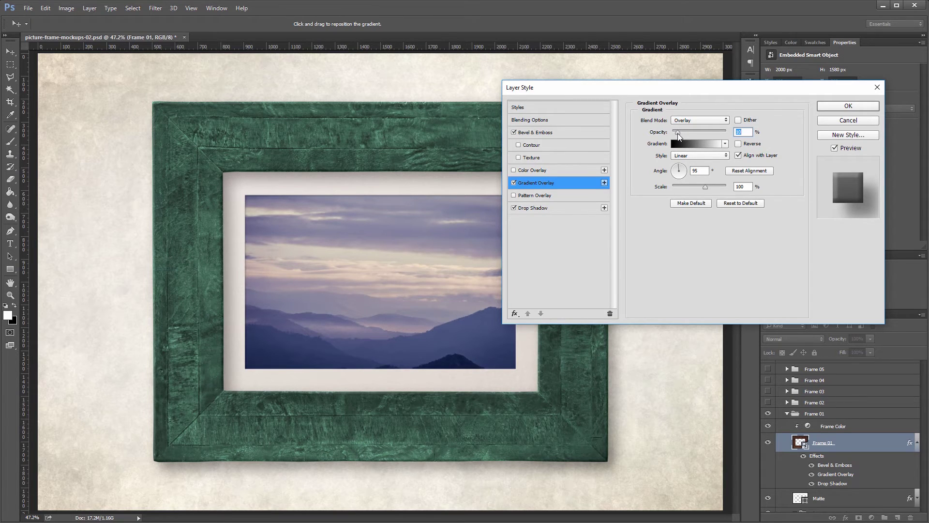
pyautogui.click(563, 136)
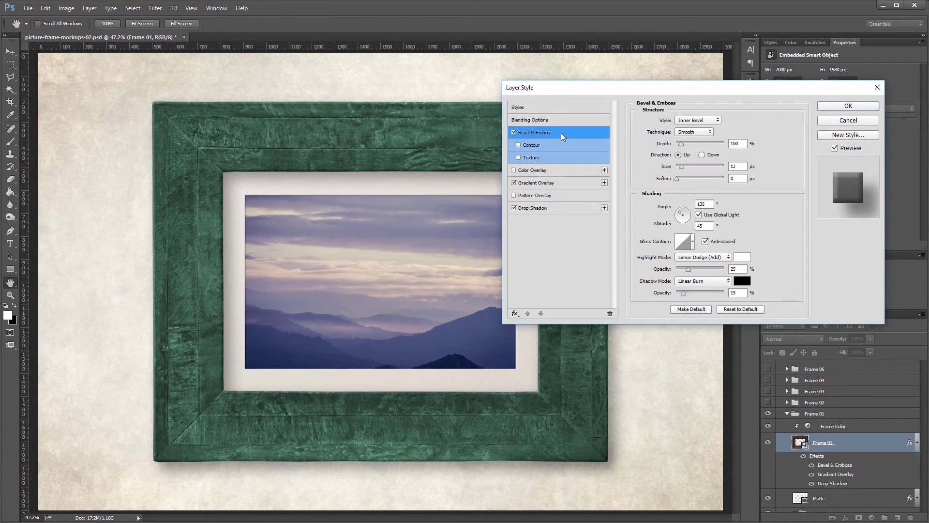
pyautogui.moveTo(682, 167); pyautogui.dragTo(693, 167)
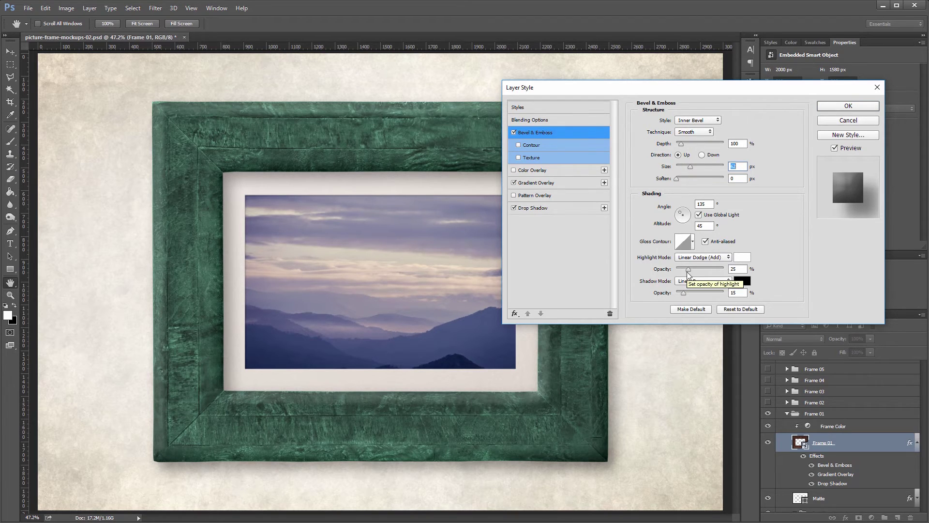
pyautogui.moveTo(688, 269); pyautogui.dragTo(691, 293)
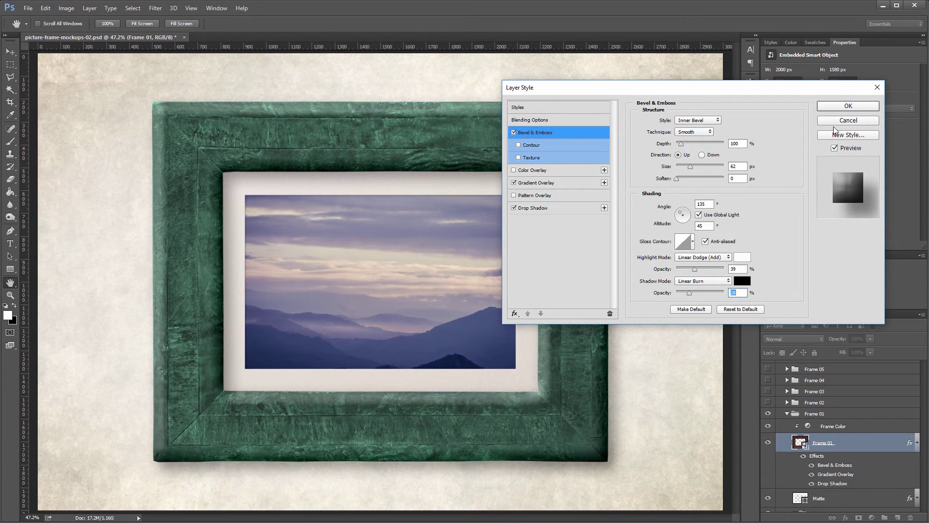
pyautogui.click(854, 121)
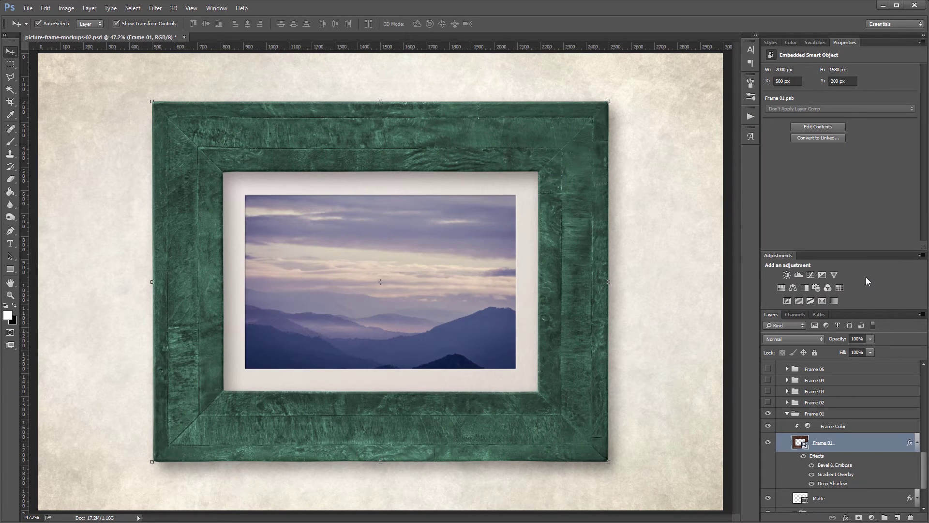
# - Collapse Frame 01, expand Backgrounds, and select the Texture 04 layer
pyautogui.click(787, 415)
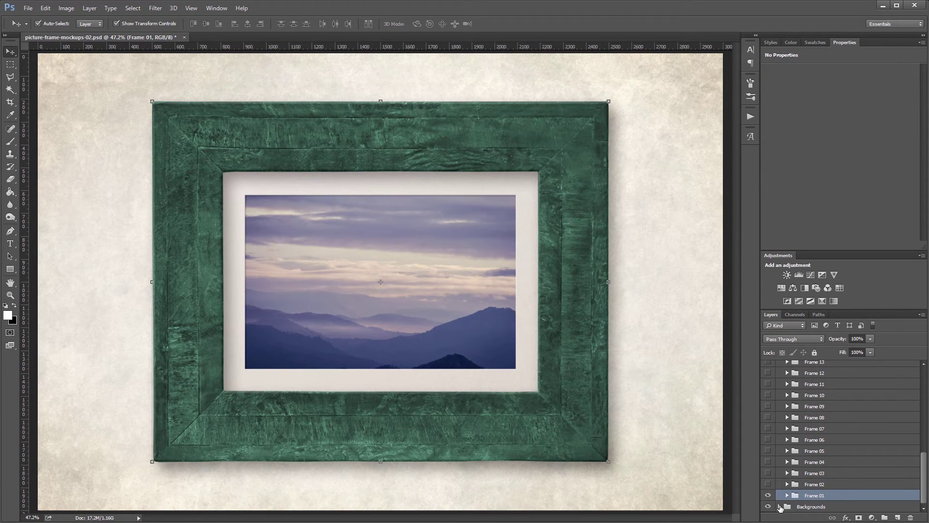
pyautogui.click(780, 507)
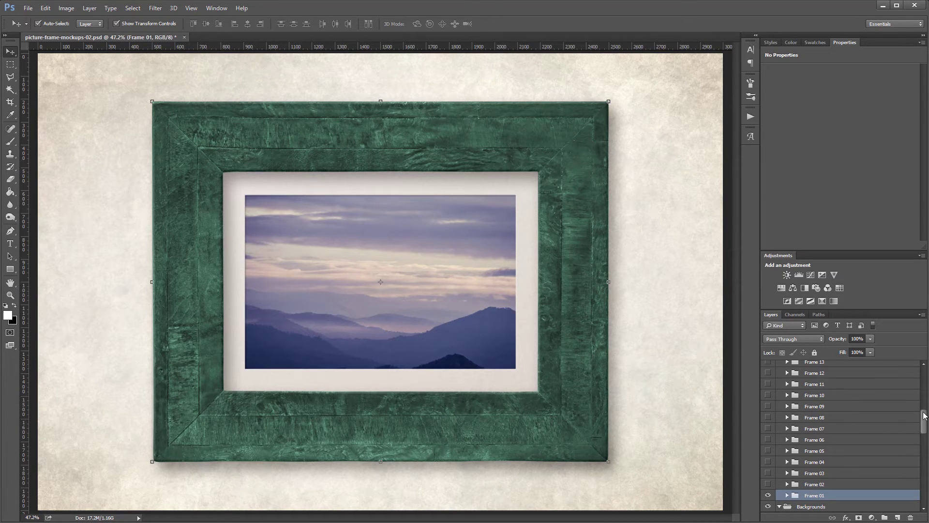
pyautogui.moveTo(924, 417); pyautogui.dragTo(925, 440)
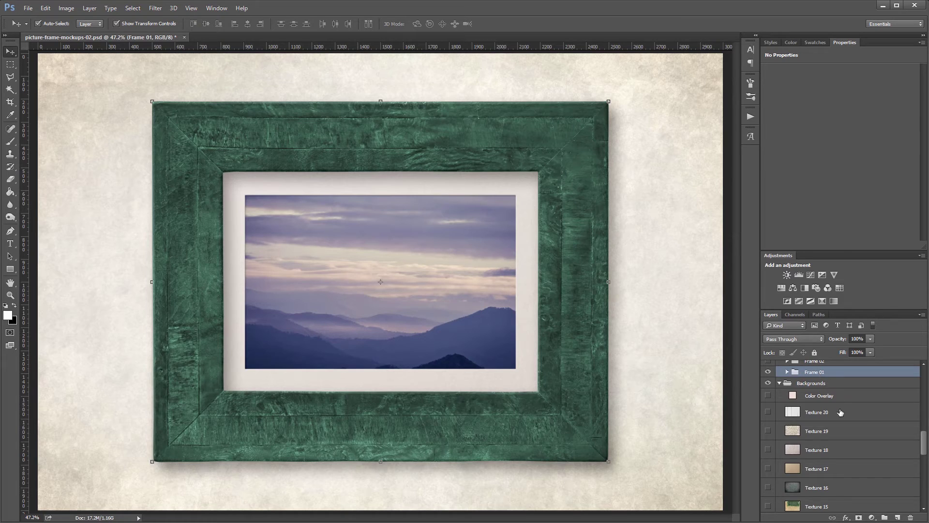
pyautogui.scroll(-5, 837, 415)
pyautogui.scroll(-3, 836, 419)
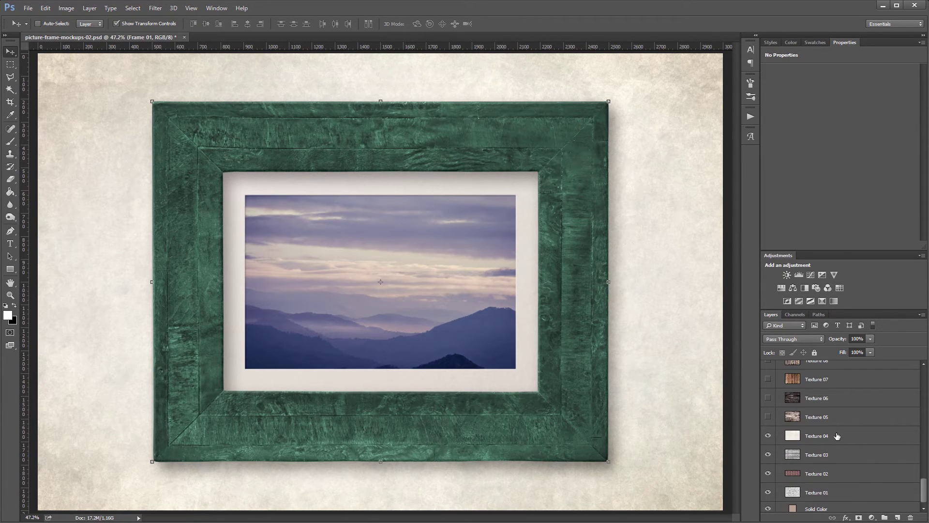
pyautogui.click(837, 436)
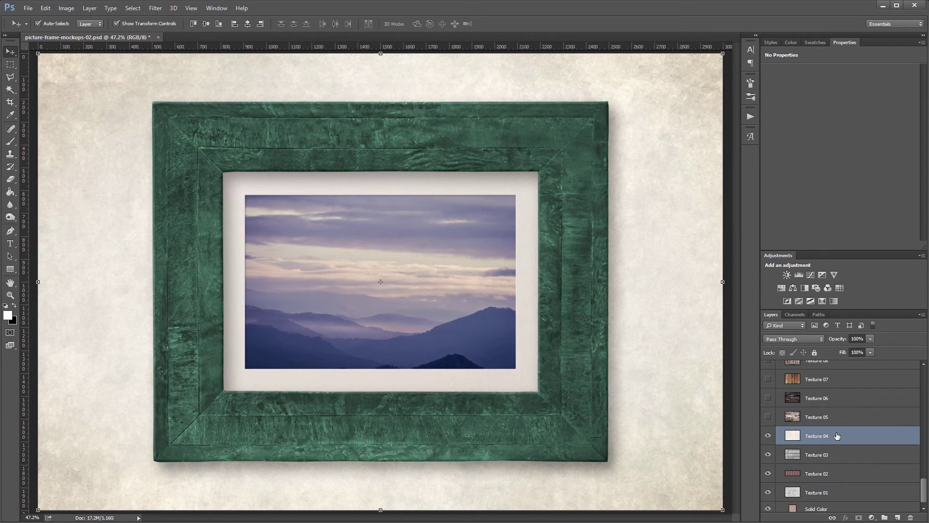
# - Duplicate Frame 01 and Texture 04 into a new document via Duplicate Layers
pyautogui.rightClick(837, 436)
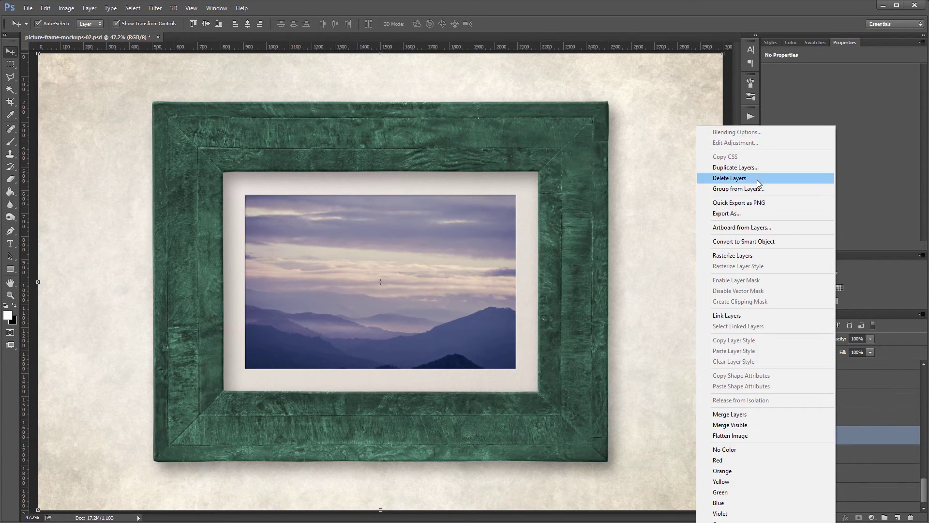
pyautogui.click(738, 166)
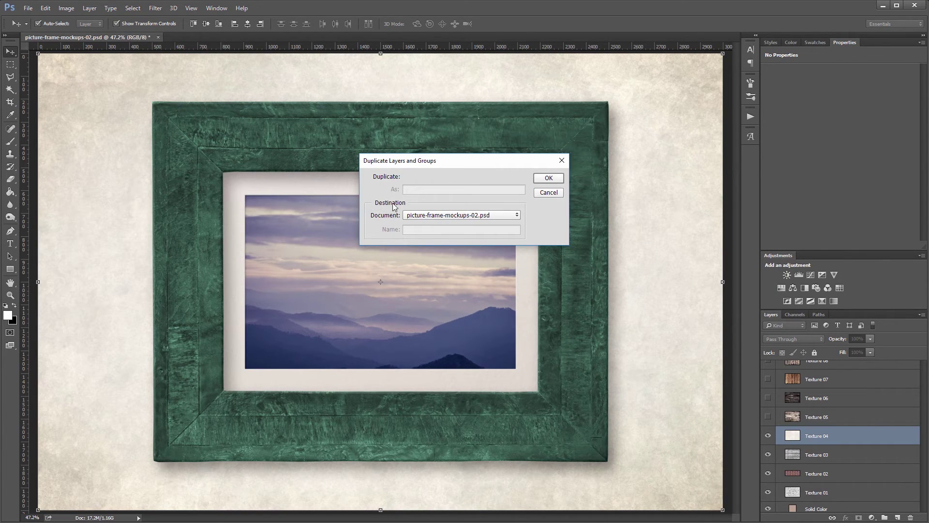
pyautogui.click(419, 215)
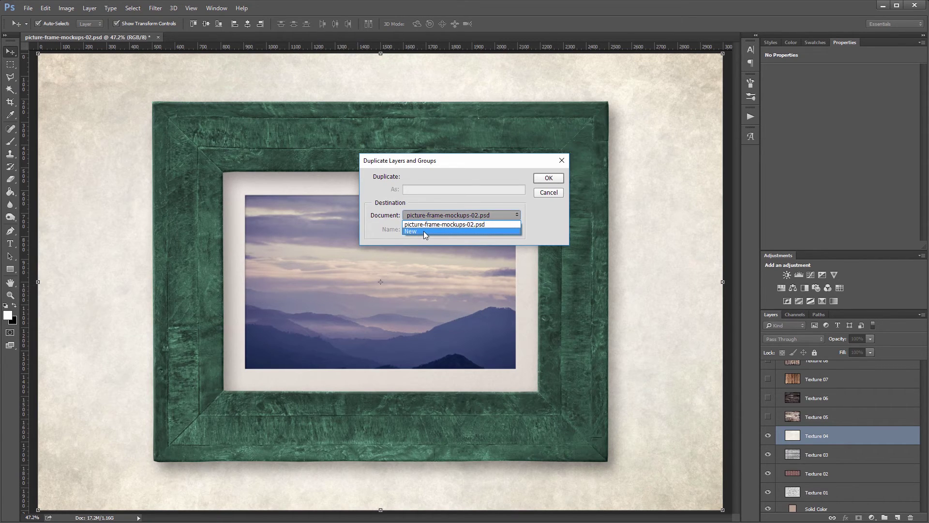
pyautogui.click(423, 231)
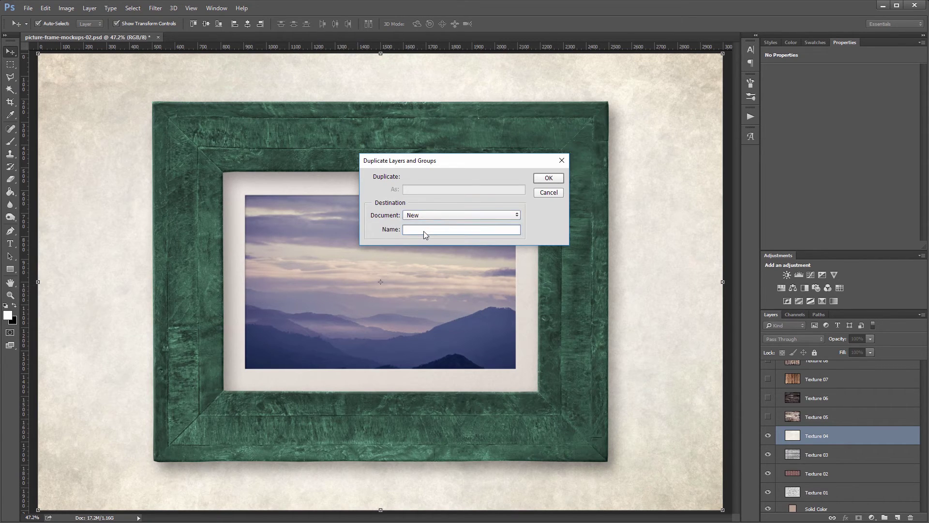
pyautogui.click(549, 179)
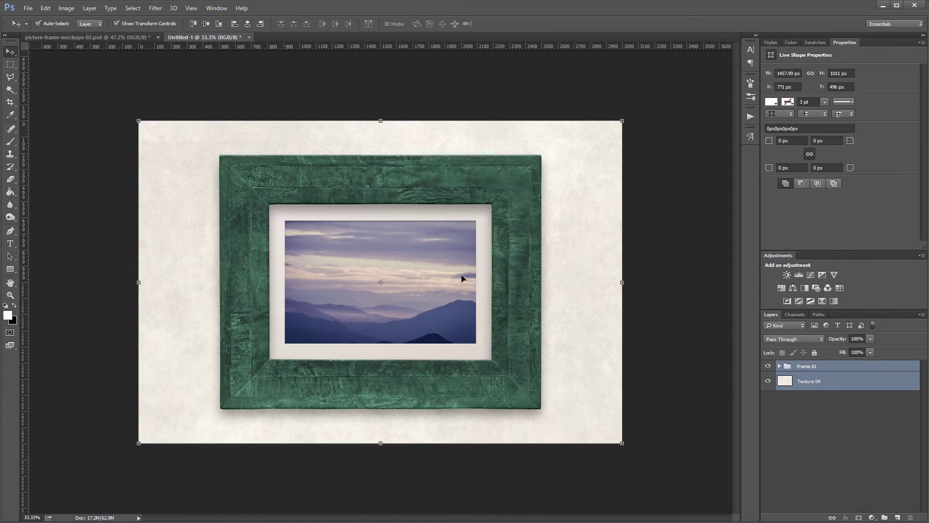
# - Fit Untitled-1 to the window and convert the Frame 01 group to a smart object
pyautogui.hotkey('ctrl', '0')
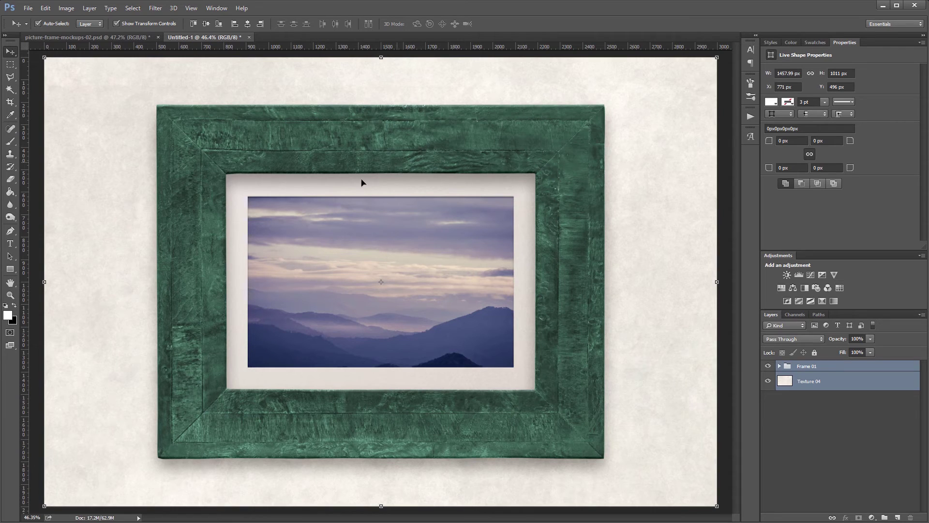
pyautogui.click(832, 367)
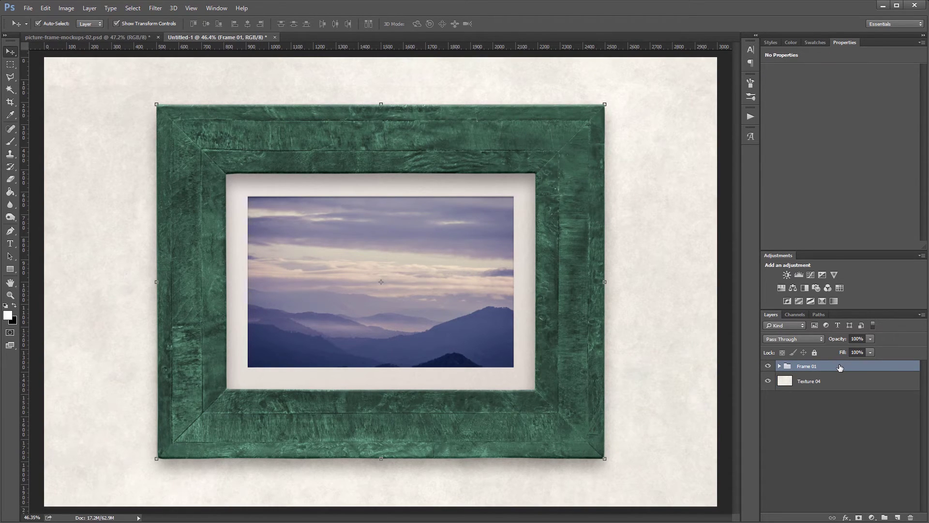
pyautogui.rightClick(839, 368)
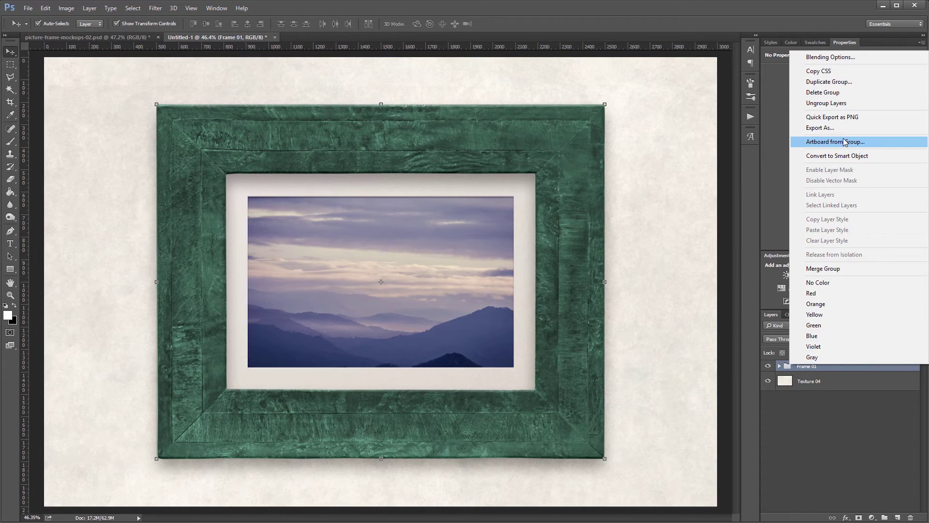
pyautogui.click(846, 161)
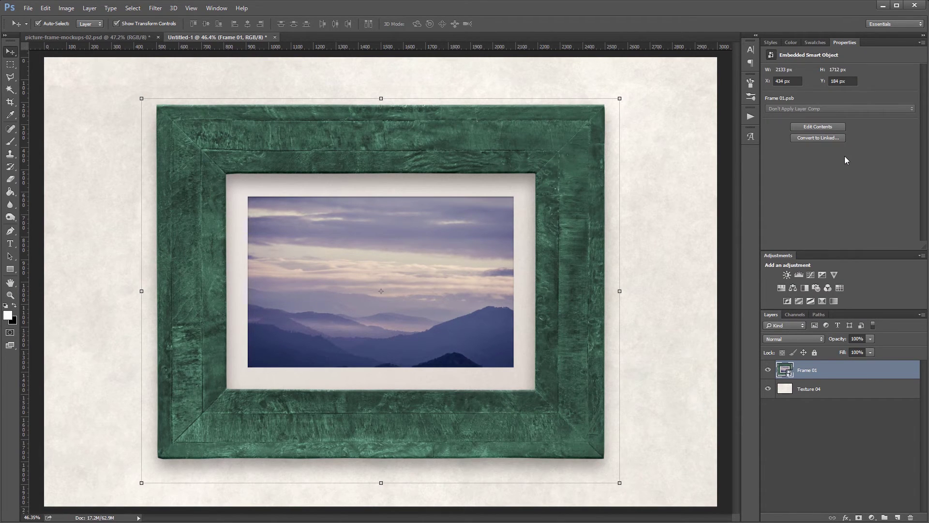
# - Rotate the frame slightly and move it to the top-left of the canvas
pyautogui.hotkey('ctrl', 't')
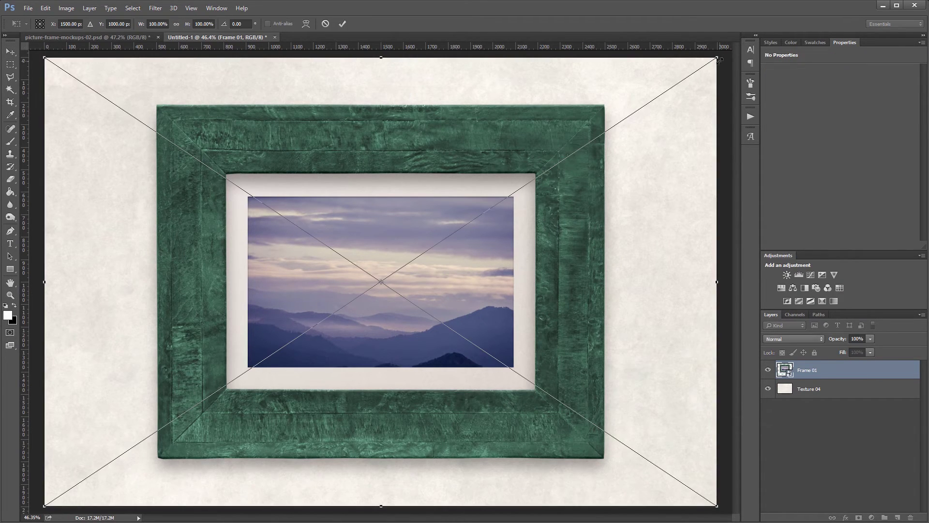
pyautogui.moveTo(708, 64); pyautogui.dragTo(568, 138)
pyautogui.press('Return')
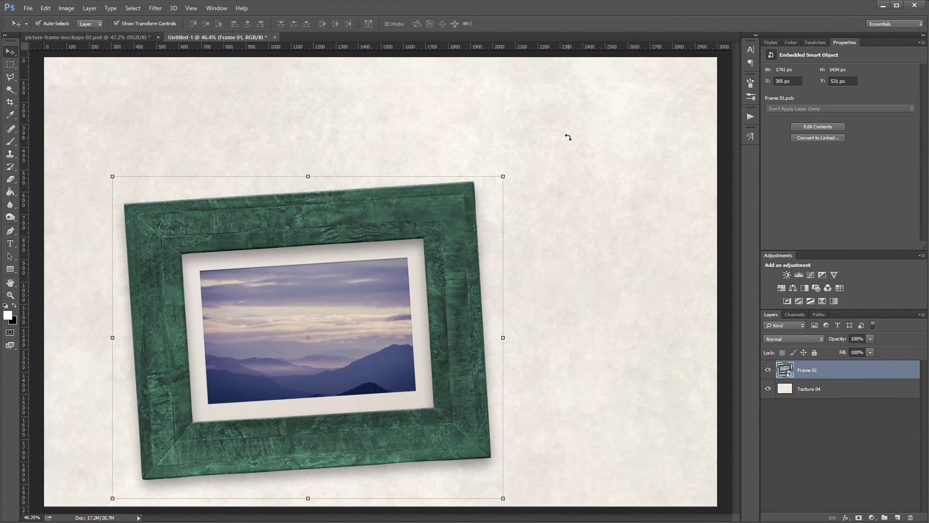
pyautogui.moveTo(466, 284); pyautogui.dragTo(399, 240)
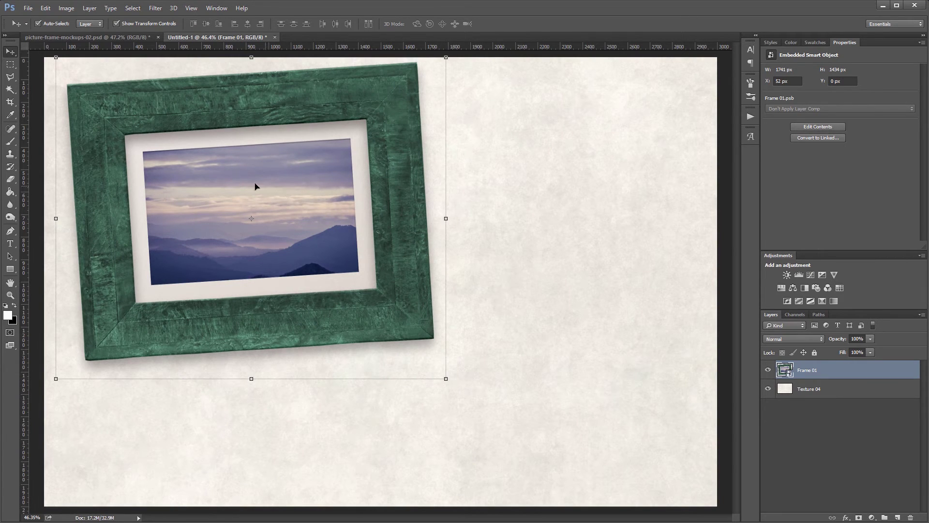
# - Retint the frame smart object to Hue 203, save the .psb, and return to the mockup
pyautogui.doubleClick(784, 371)
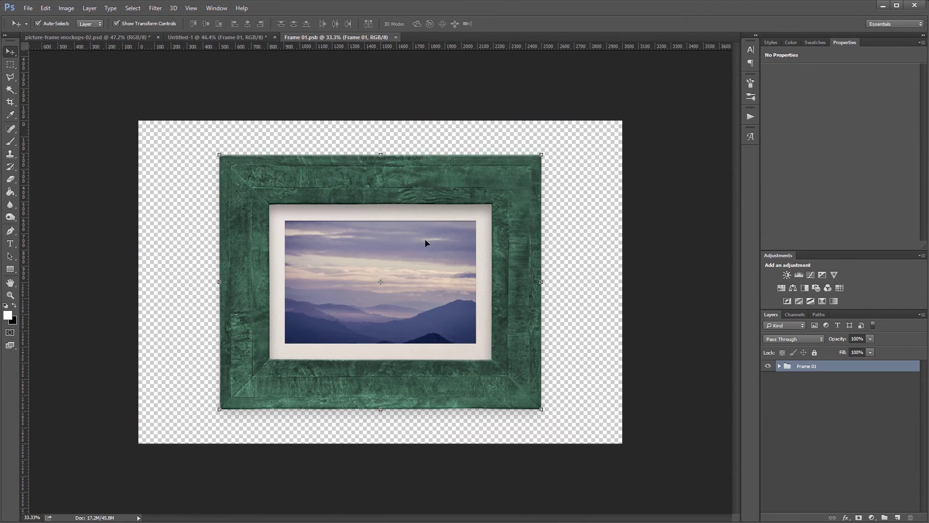
pyautogui.click(779, 367)
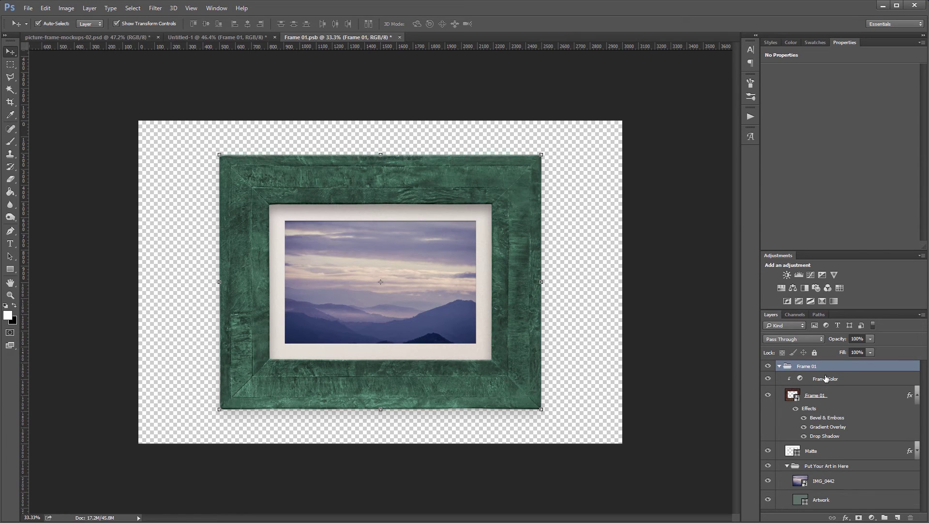
pyautogui.click(825, 379)
pyautogui.moveTo(832, 106); pyautogui.dragTo(850, 109)
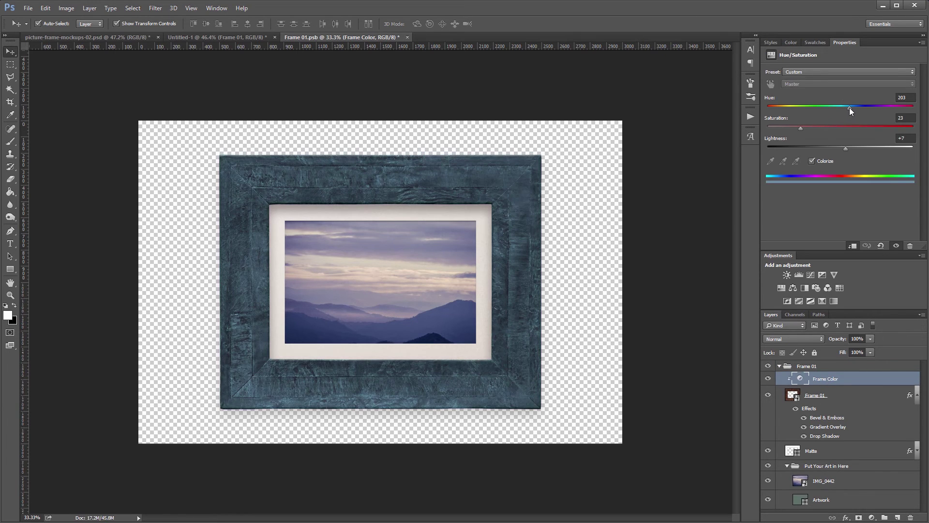
pyautogui.click(408, 37)
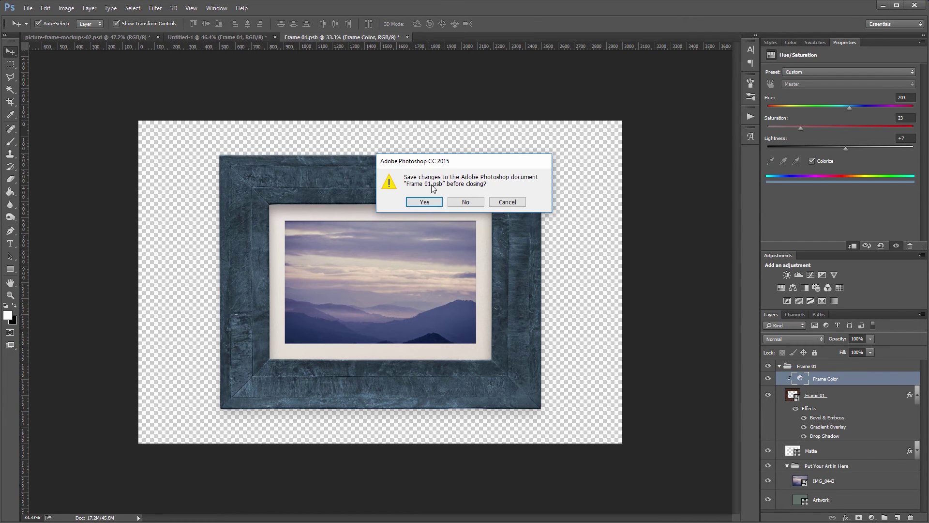
pyautogui.click(423, 202)
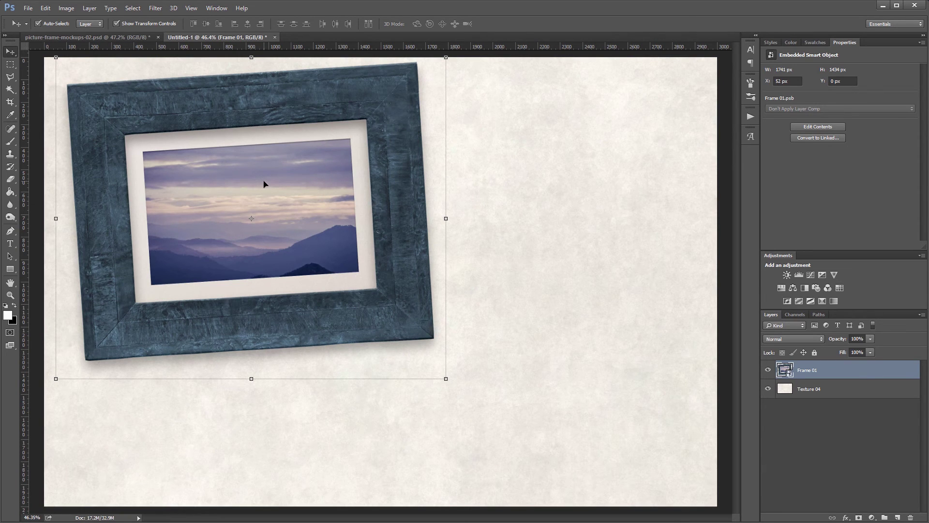
pyautogui.click(94, 37)
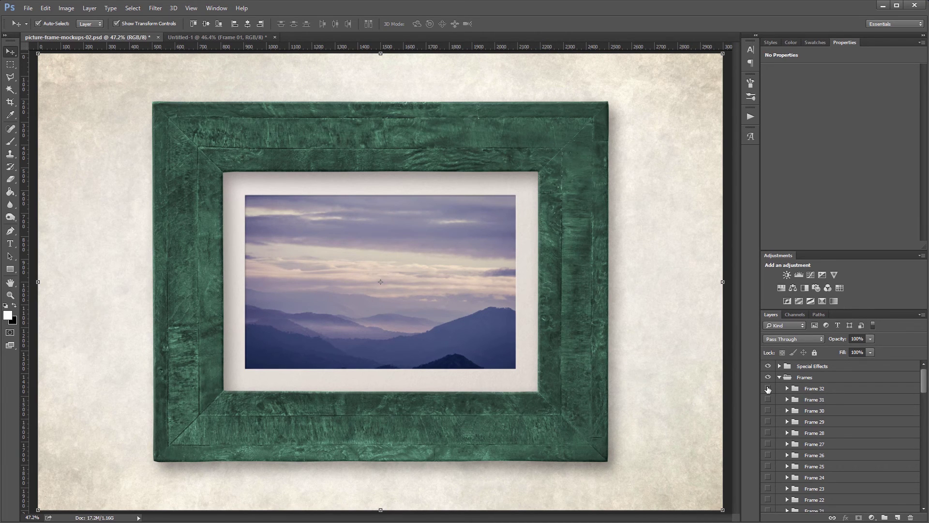
# - Preview and hide the ornate Frame 32, collapse Frames, and expand Special Effects
pyautogui.click(768, 388)
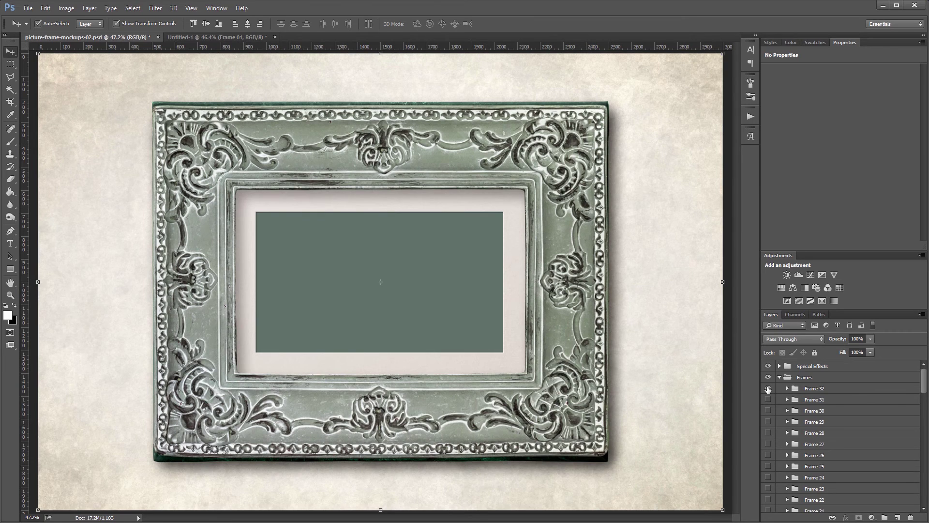
pyautogui.click(767, 389)
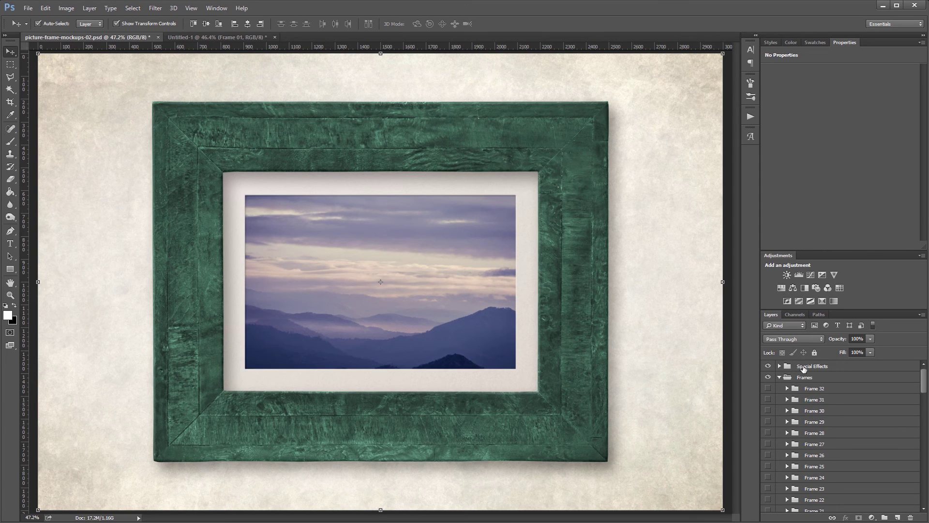
pyautogui.click(780, 378)
pyautogui.click(779, 366)
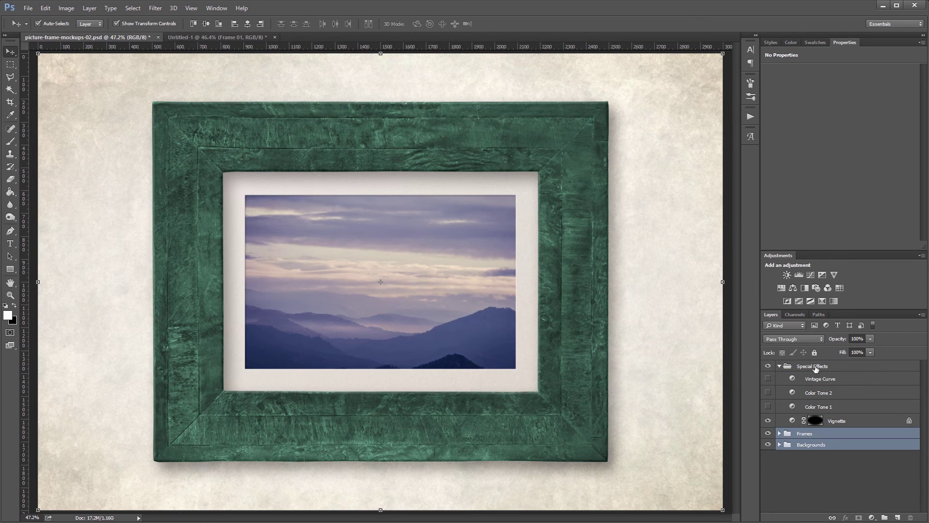
# - Compare the Vignette on and off, hide Color Tone 1, and select Color Tone 2 at 15%
pyautogui.click(837, 420)
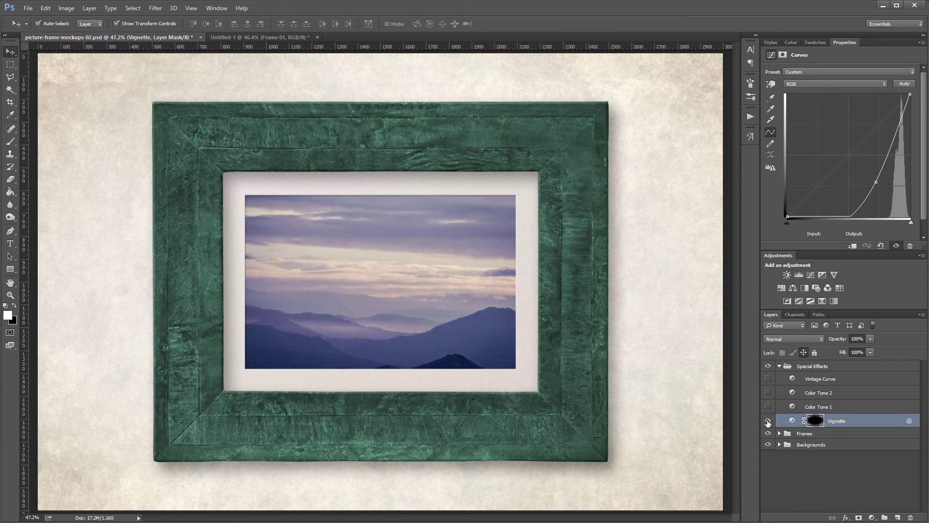
pyautogui.click(767, 421)
pyautogui.click(768, 421)
pyautogui.click(768, 421)
pyautogui.click(767, 420)
pyautogui.click(768, 407)
pyautogui.click(825, 393)
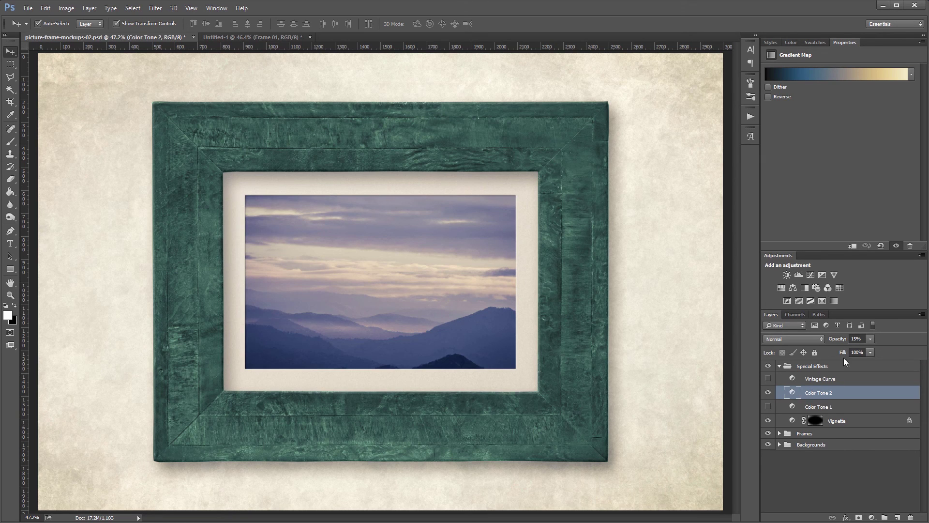
# - Set Color Tone 2 to 39% opacity and enable Vintage Curve, comparing it on and off
pyautogui.click(869, 339)
pyautogui.click(769, 379)
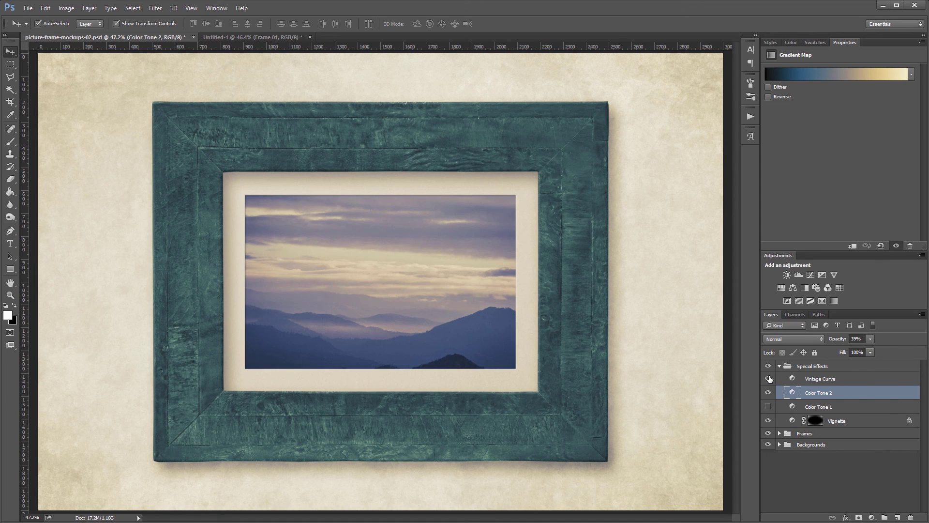
pyautogui.click(769, 378)
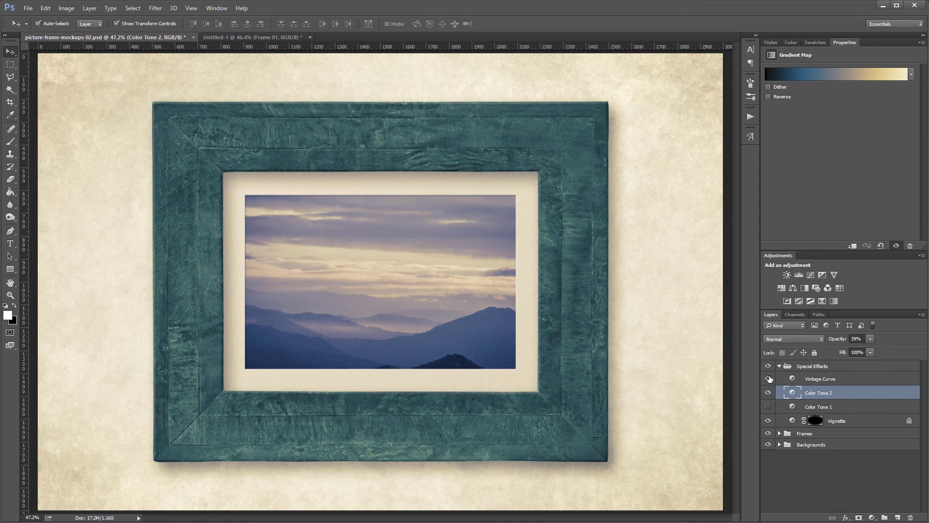
pyautogui.click(770, 379)
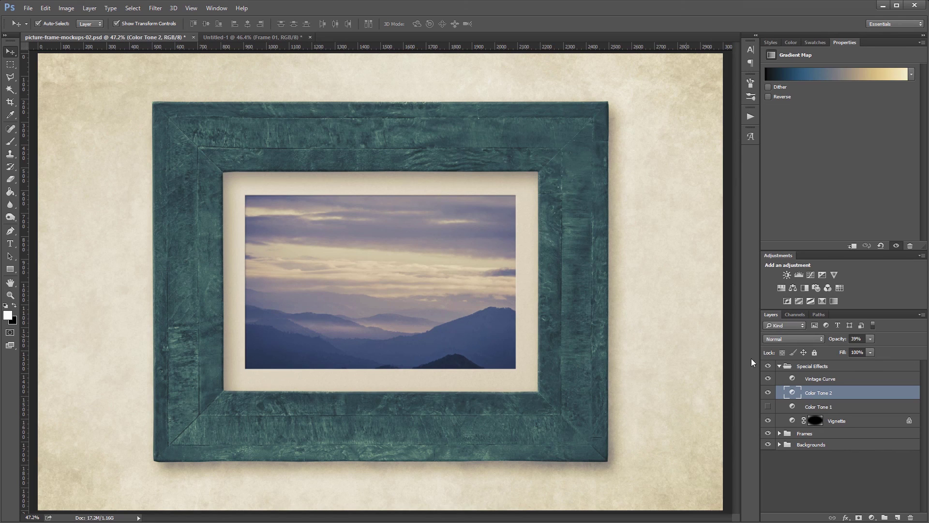
pyautogui.click(848, 380)
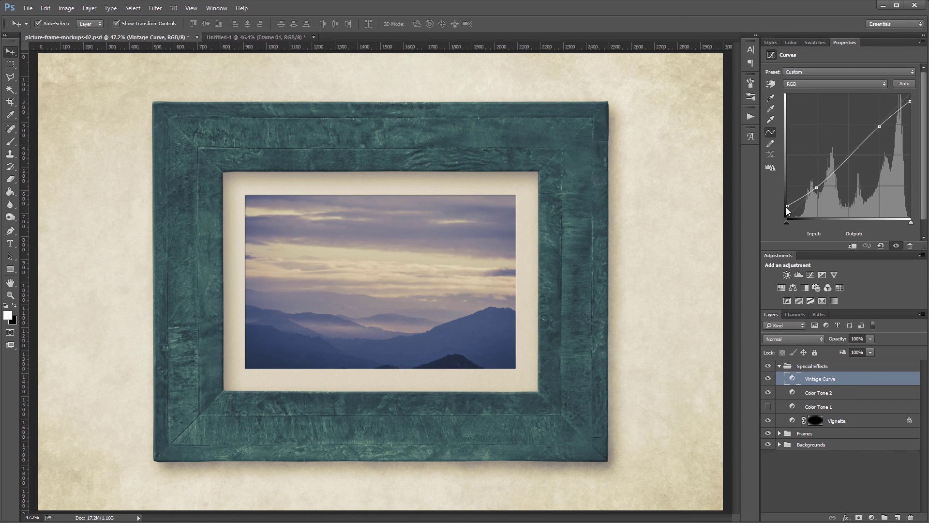